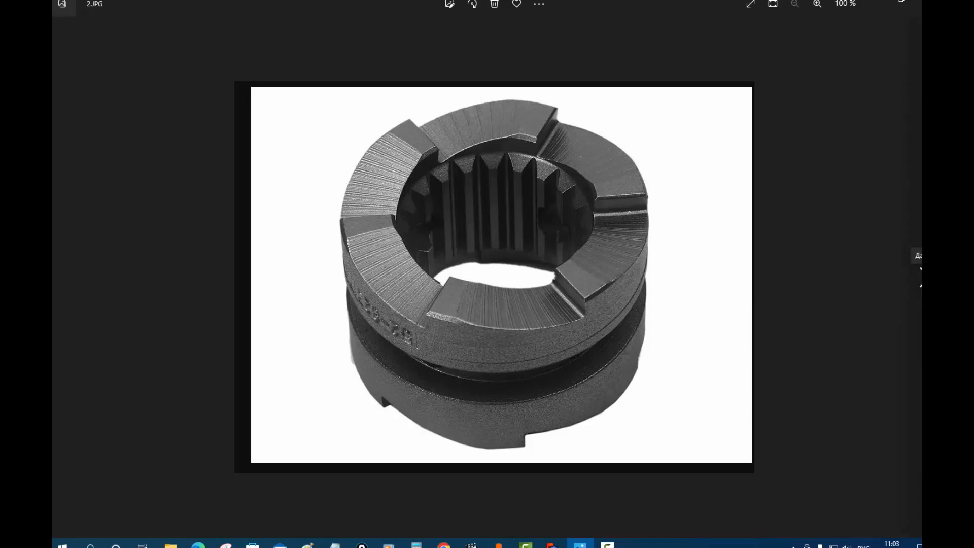
Examine the reference pictures of the ratchet coupling, then switch to FreeCAD and inspect the штука2 model with its shaft and cylindrical key.
click(919, 276)
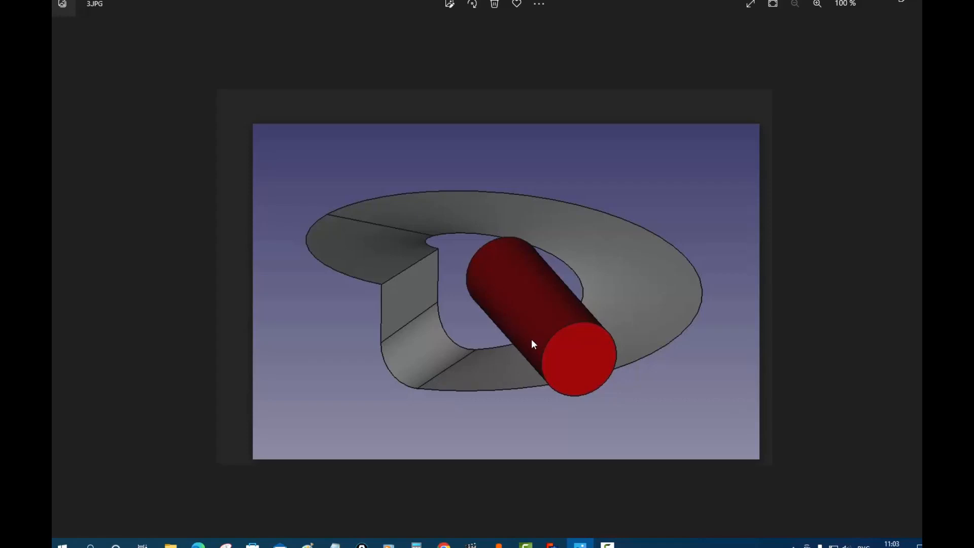
key(alt+Tab)
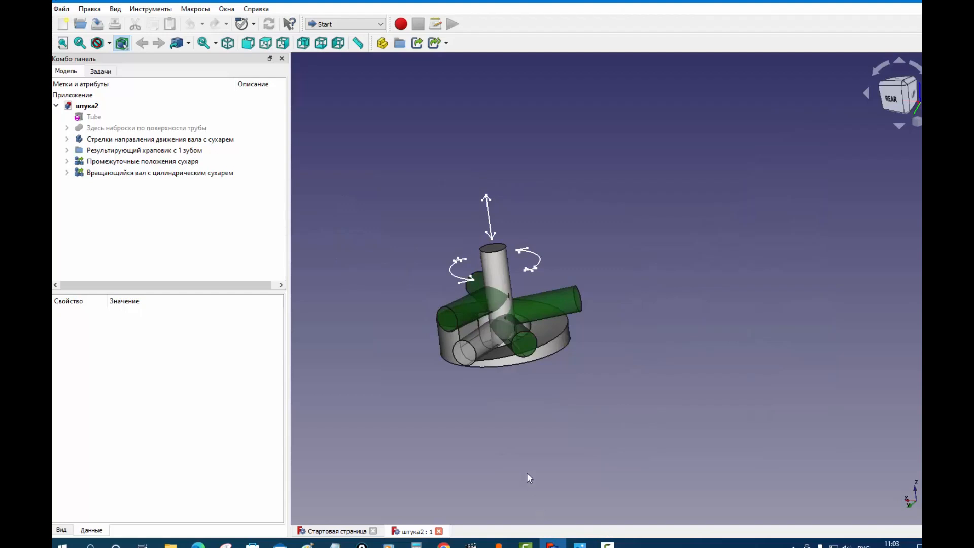
scroll(494, 369, up, 6)
middle_drag(470, 299, 535, 260)
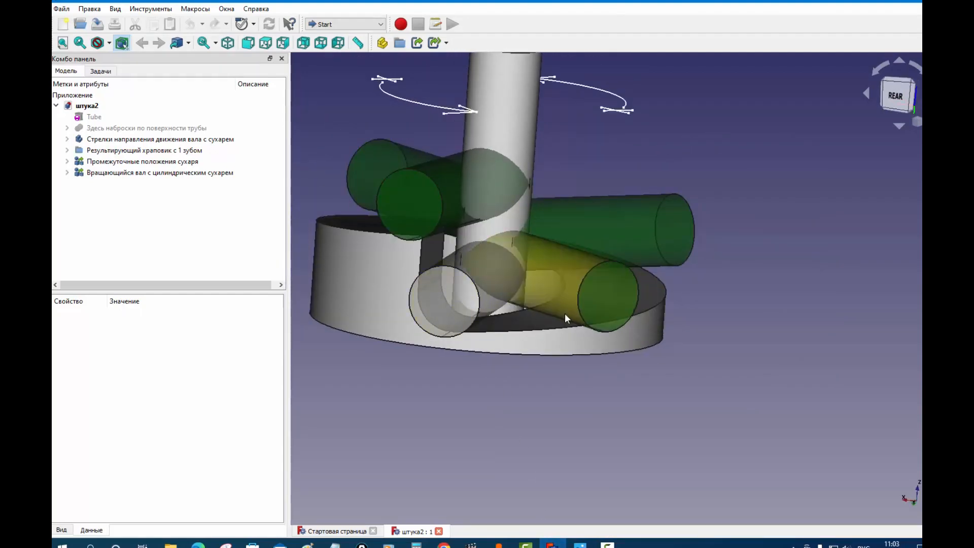
middle_drag(666, 288, 536, 355)
middle_drag(637, 403, 672, 389)
scroll(491, 340, down, 5)
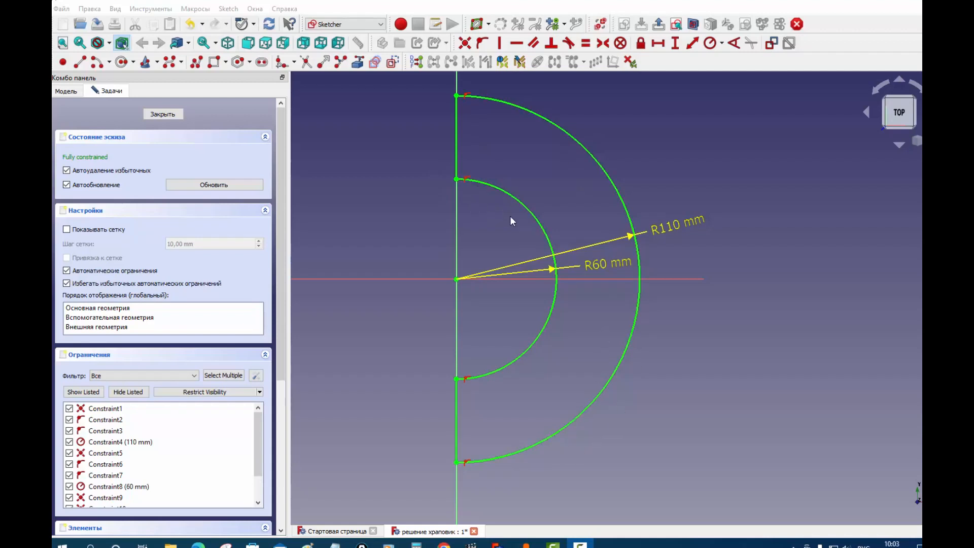
Close the half-ring sketch and extrude it in Part as a solid, 50 mm symmetrically along the custom direction 0, 0, 1.
click(158, 117)
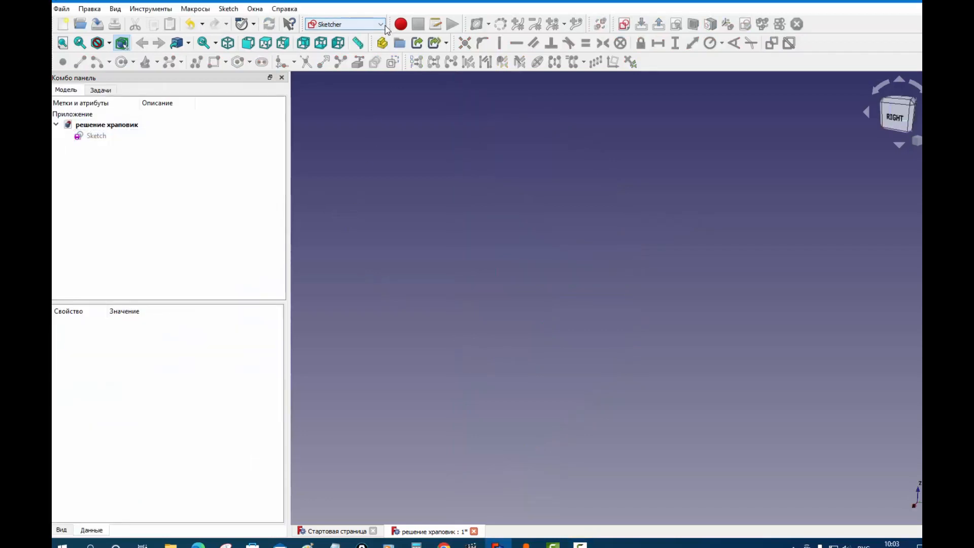
click(380, 24)
click(345, 194)
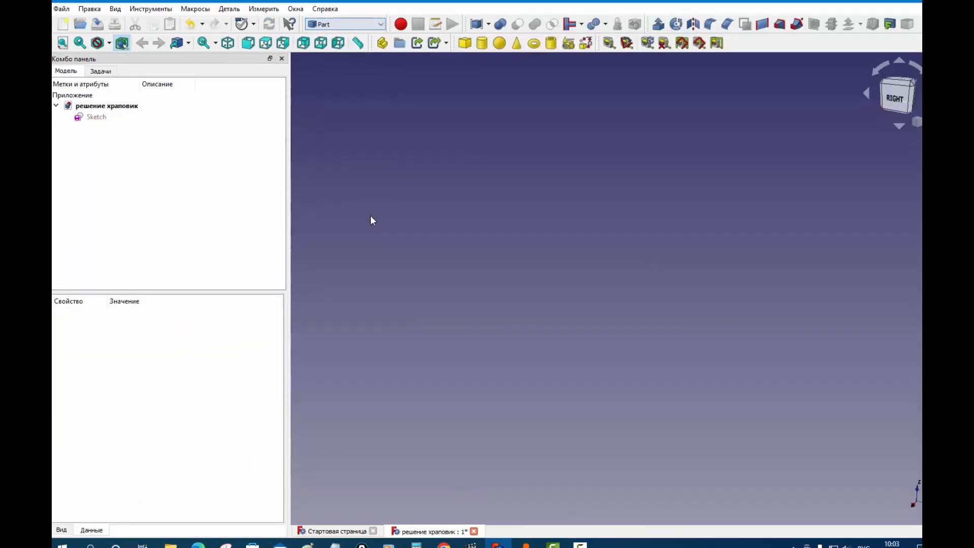
click(99, 118)
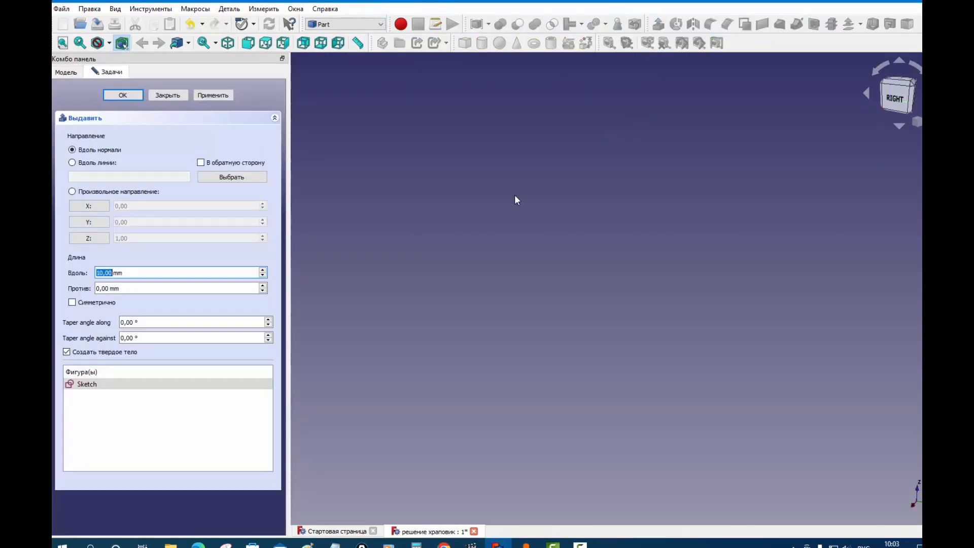
click(137, 272)
triple_click(93, 273)
text(50)
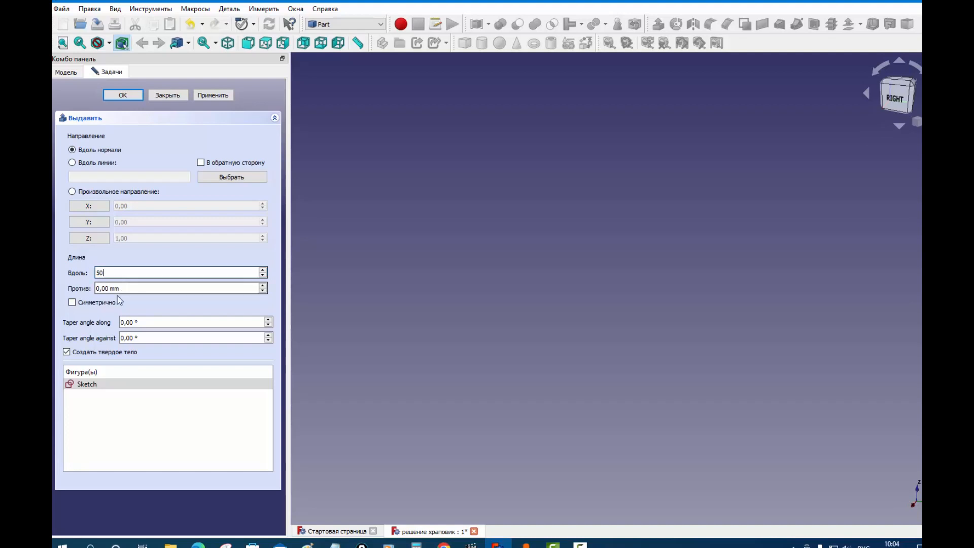
click(74, 304)
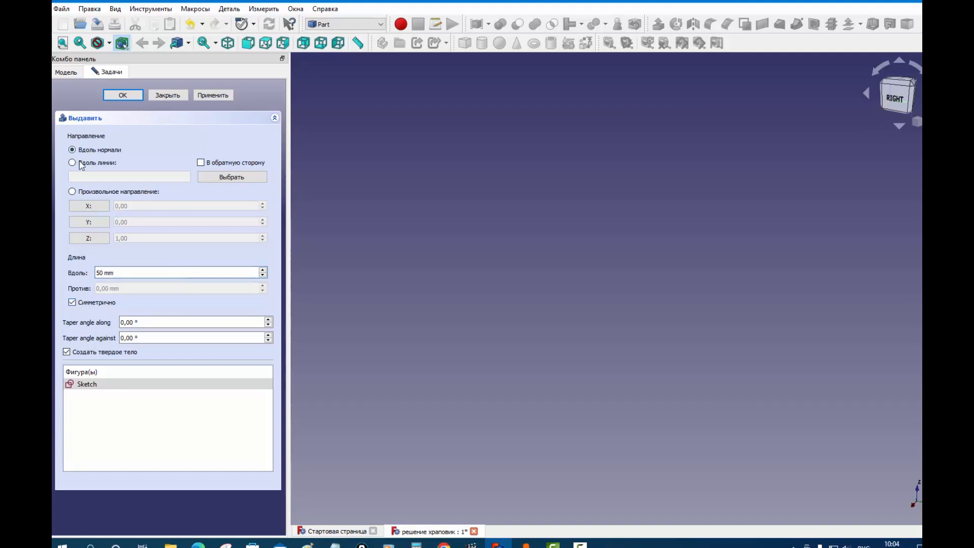
click(72, 192)
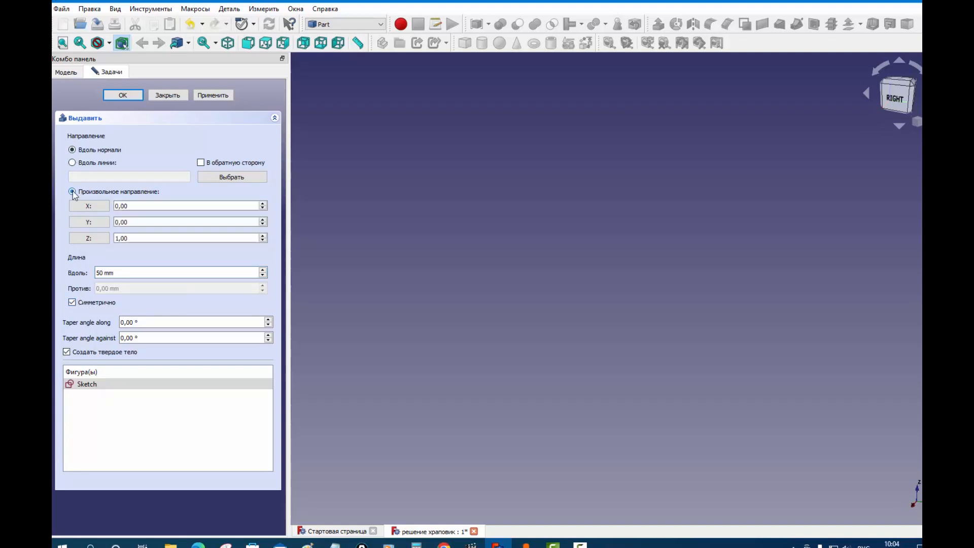
click(133, 94)
mouse_move(569, 355)
middle_down()
mouse_move(713, 400)
mouse_move(850, 387)
mouse_move(867, 433)
mouse_move(874, 404)
middle_up()
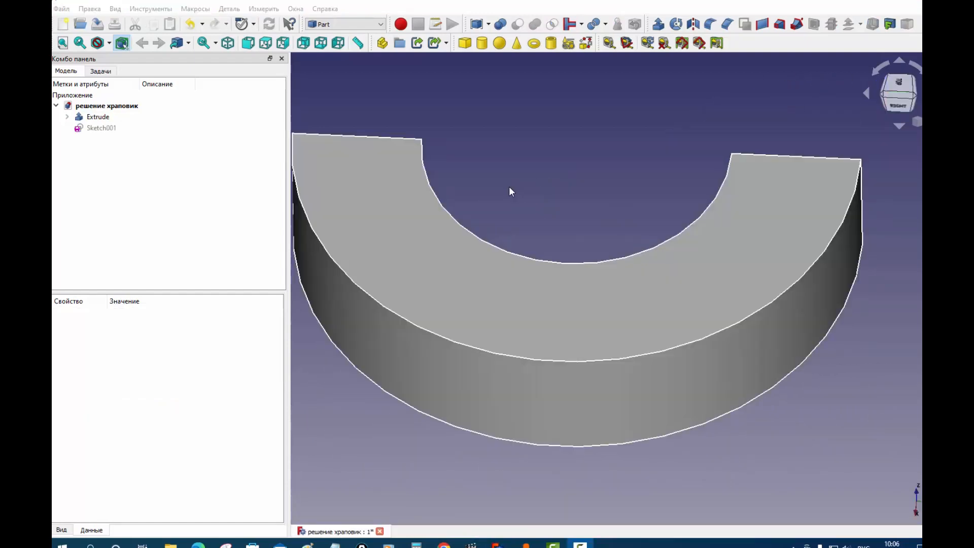
Create a new sketch on the YZ plane with an offset of 55 mm.
click(379, 24)
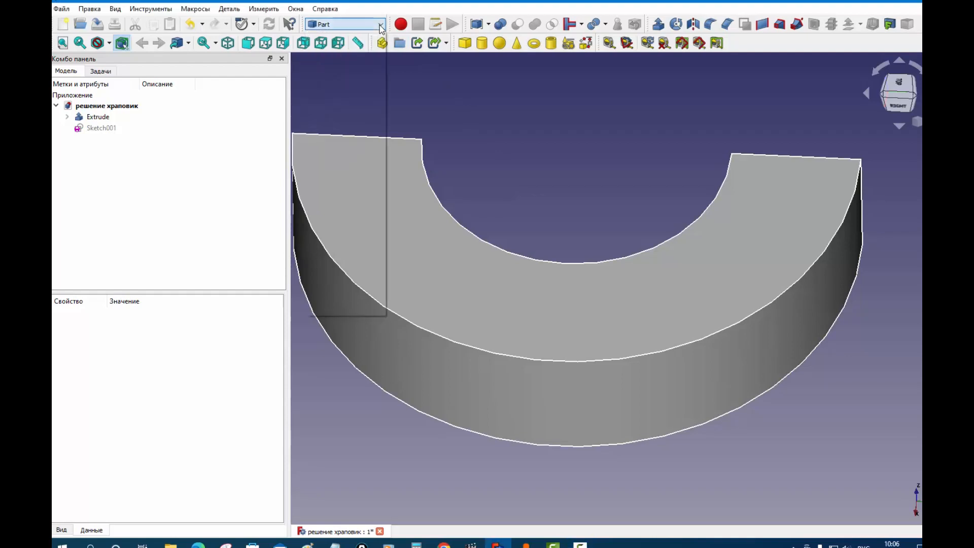
click(356, 258)
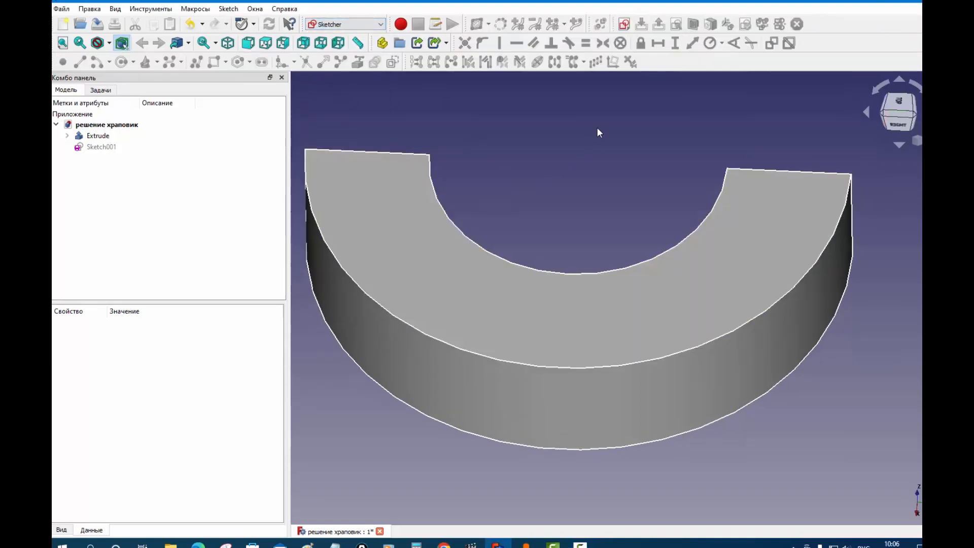
click(624, 25)
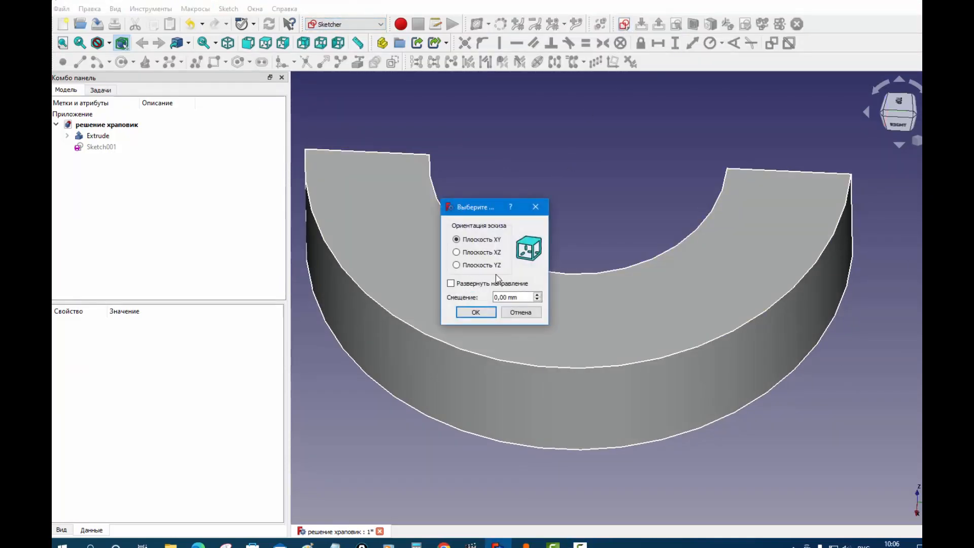
click(457, 265)
drag(518, 297, 452, 297)
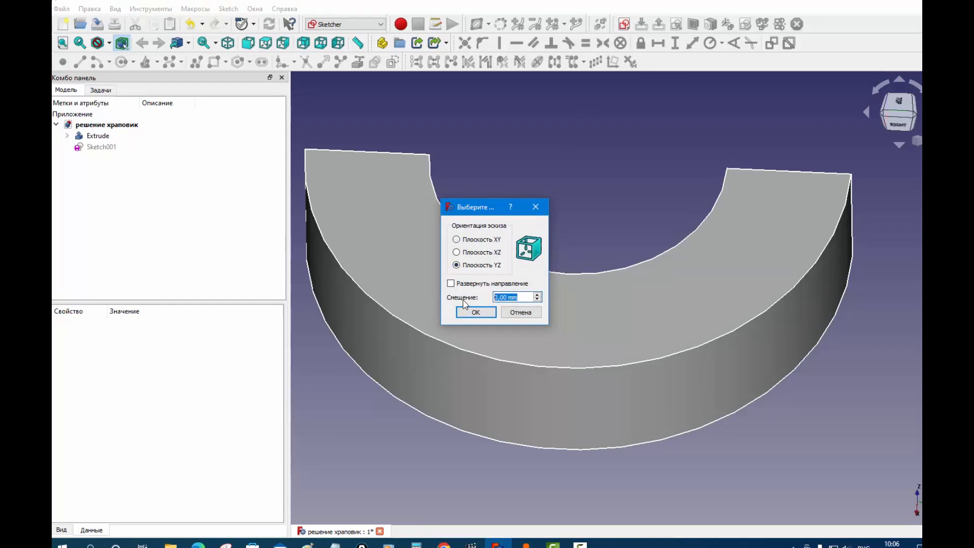
text(6)
key(BackSpace)
text(55)
click(473, 312)
Close the U-shaped profile sketch and switch the display style from wireframe to As is (Как есть).
middle_drag(534, 369, 527, 248)
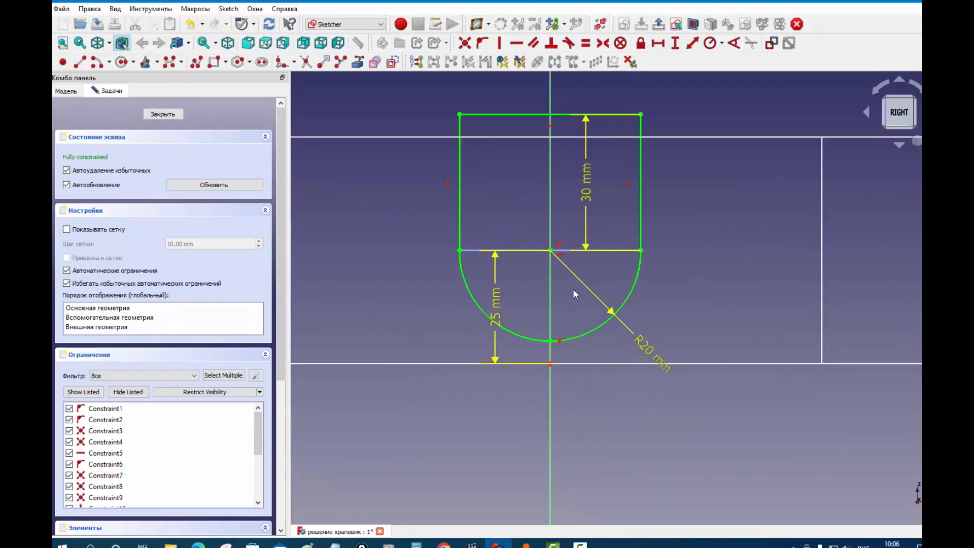
middle_drag(575, 294, 596, 347)
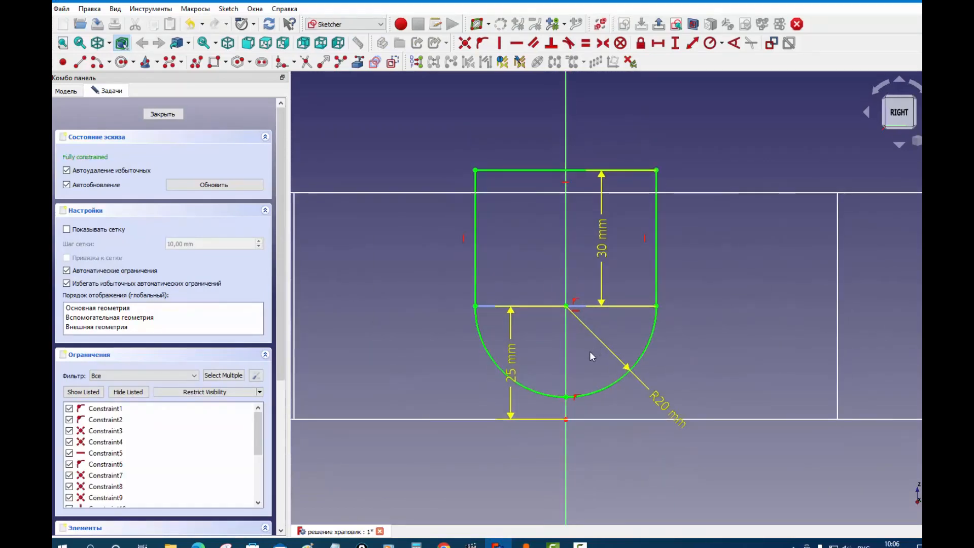
scroll(559, 380, down, 4)
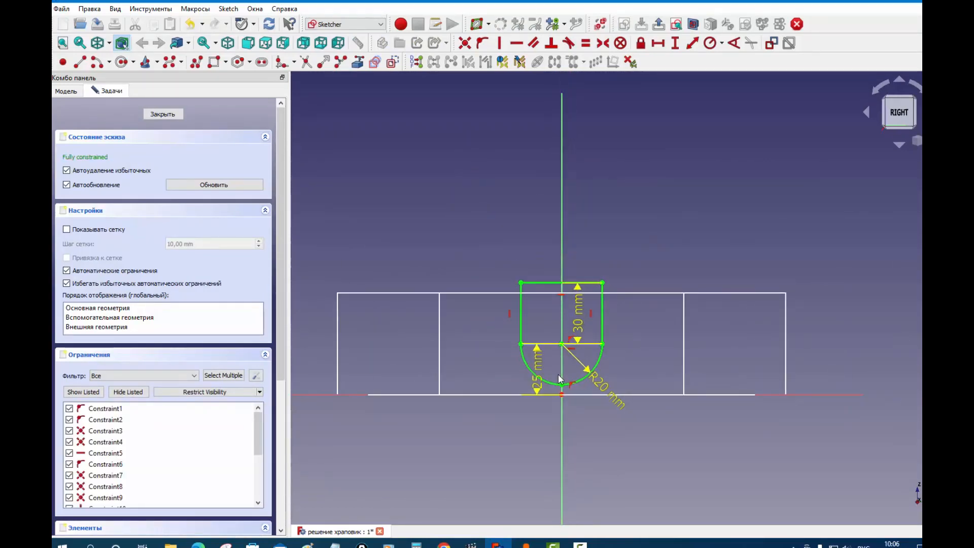
click(178, 118)
middle_drag(517, 318, 660, 365)
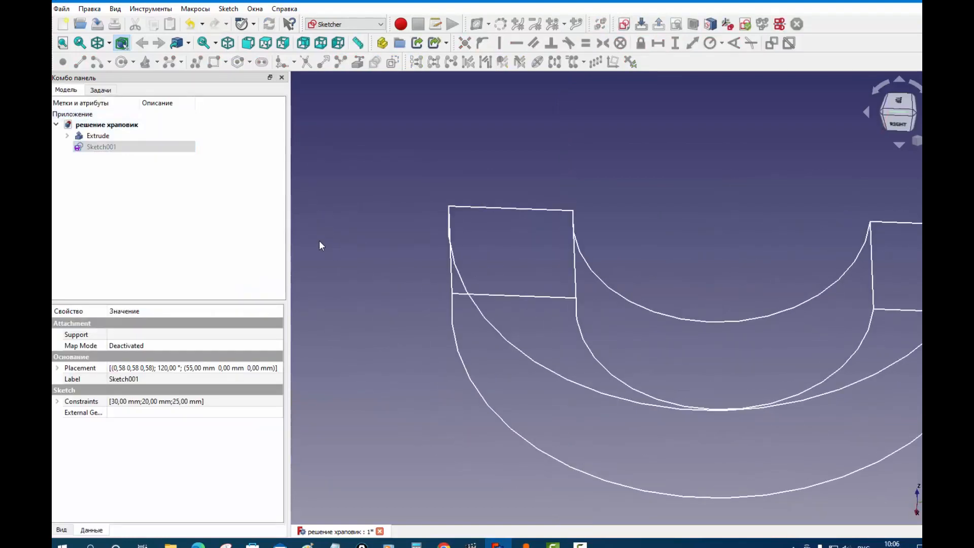
click(150, 184)
click(109, 43)
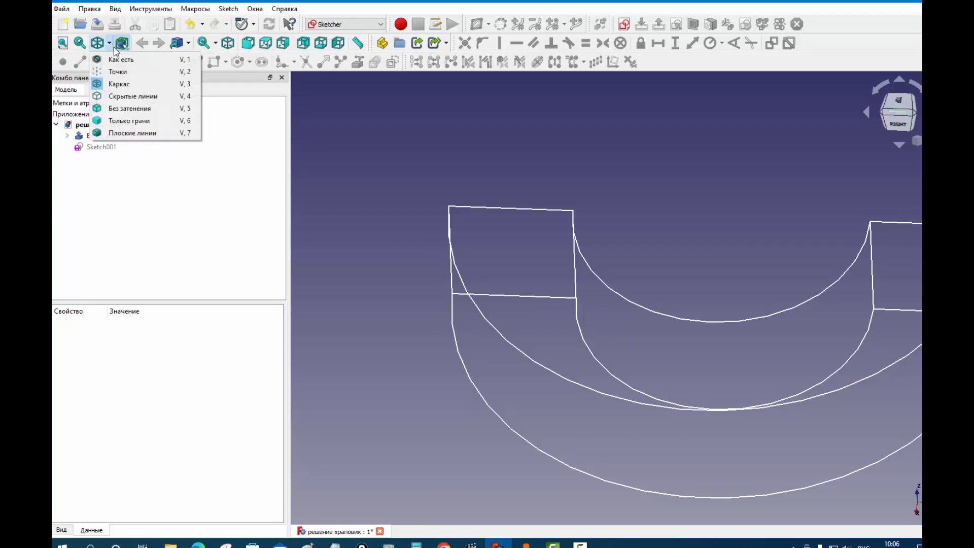
click(122, 60)
Extrude the U-shaped sketch Sketch001 in Part by 55 mm as a solid along the custom direction 1, 0, 0.
click(94, 148)
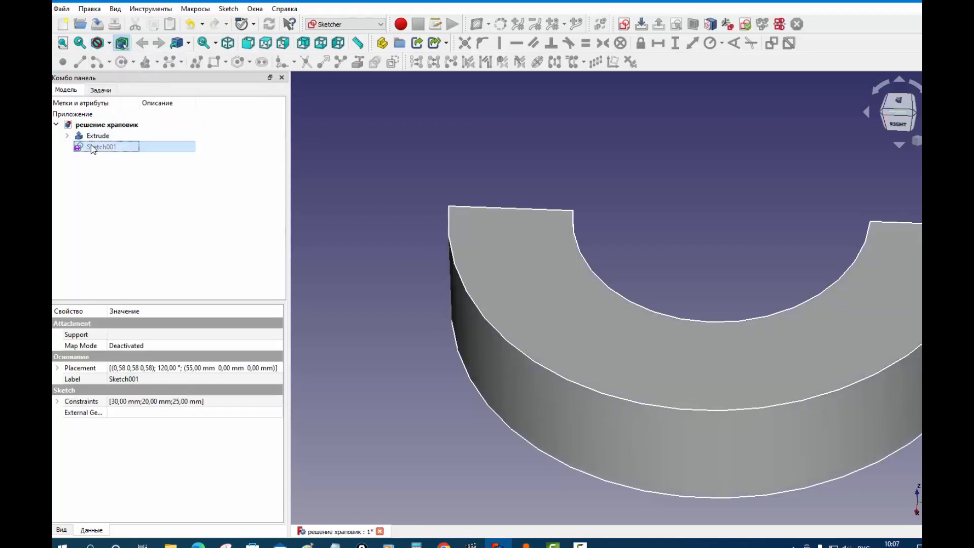
click(345, 24)
click(330, 195)
click(100, 130)
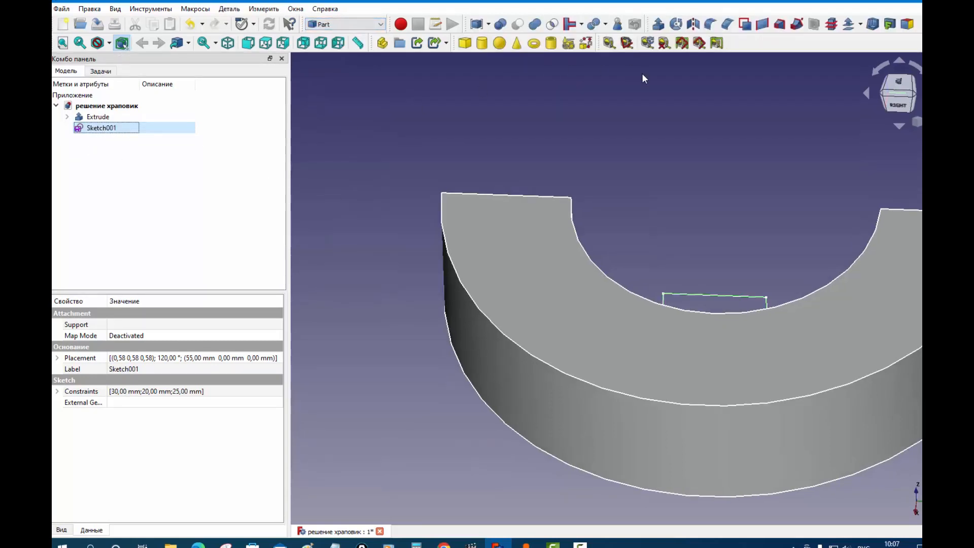
click(658, 25)
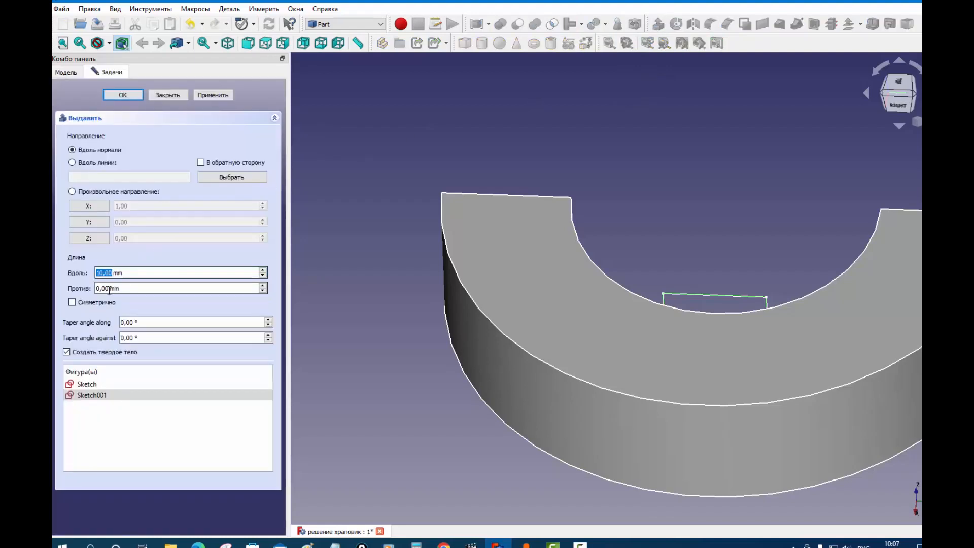
key(ctrl+a)
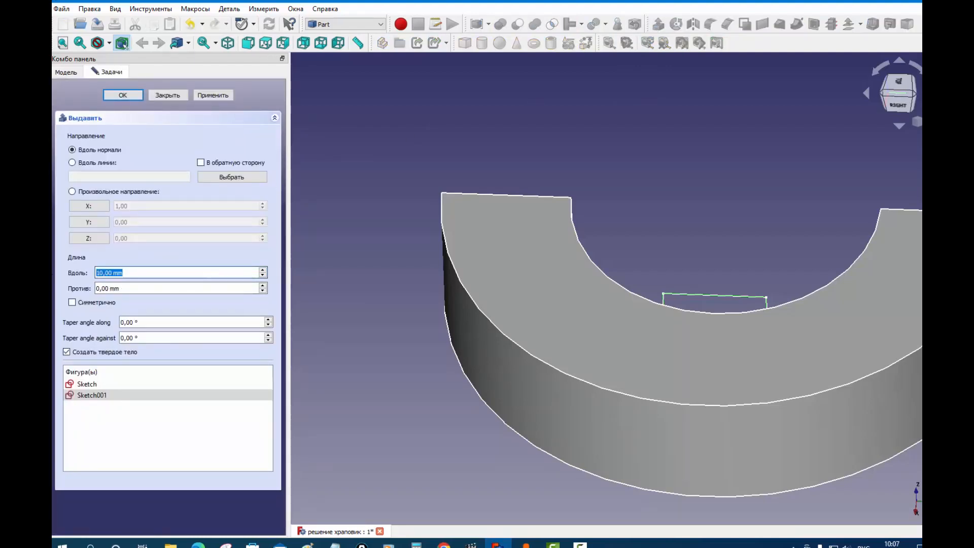
text(55)
click(76, 192)
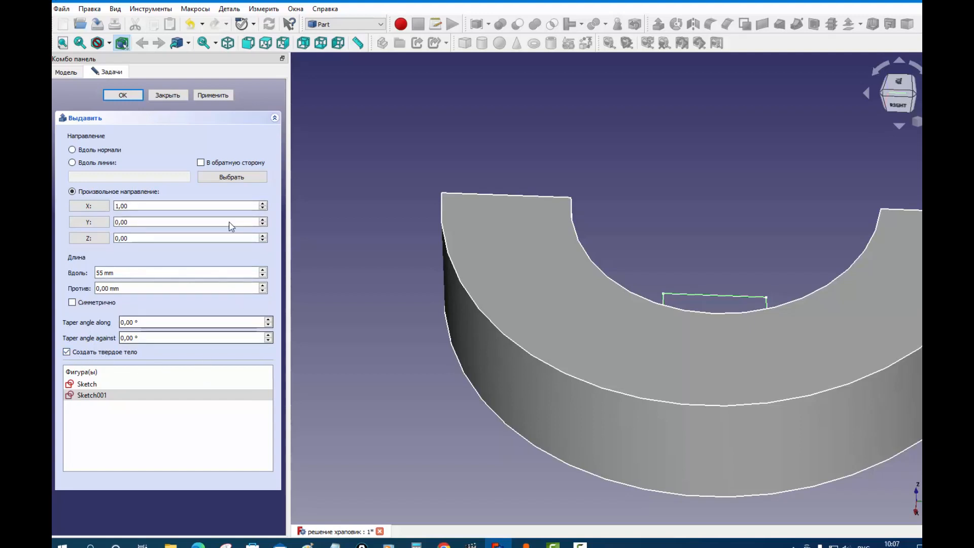
click(132, 99)
middle_drag(675, 325, 641, 159)
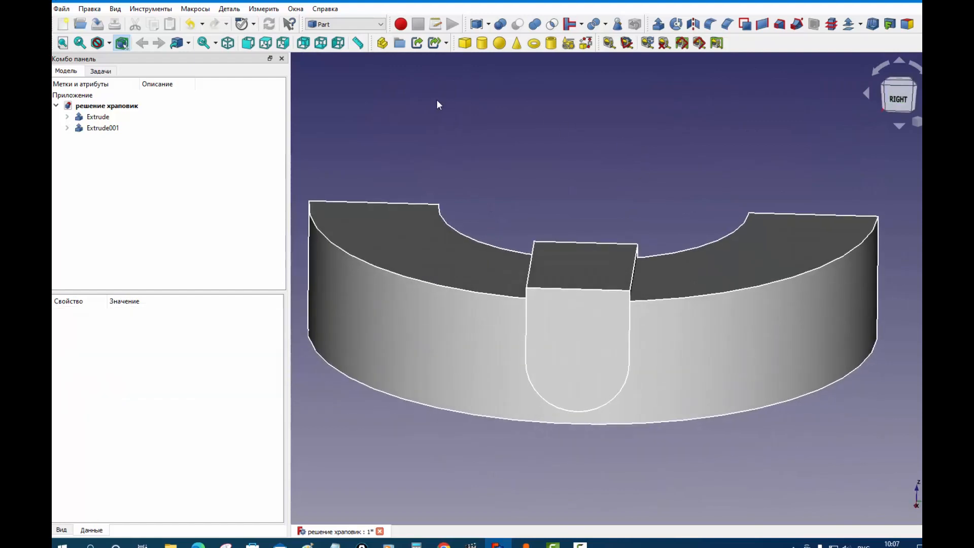
Duplicate the U-shaped block Extrude001 together with its dependent sketch.
right_click(106, 129)
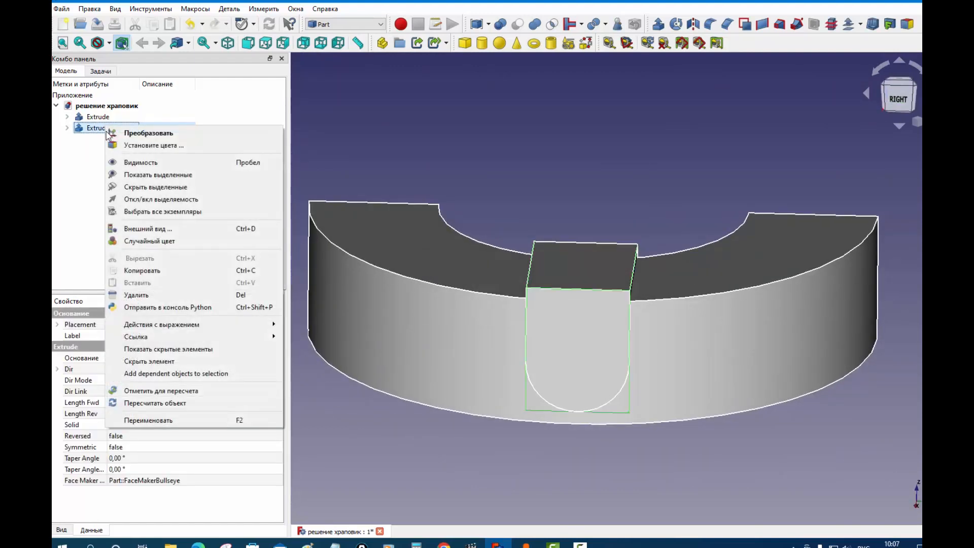
click(139, 271)
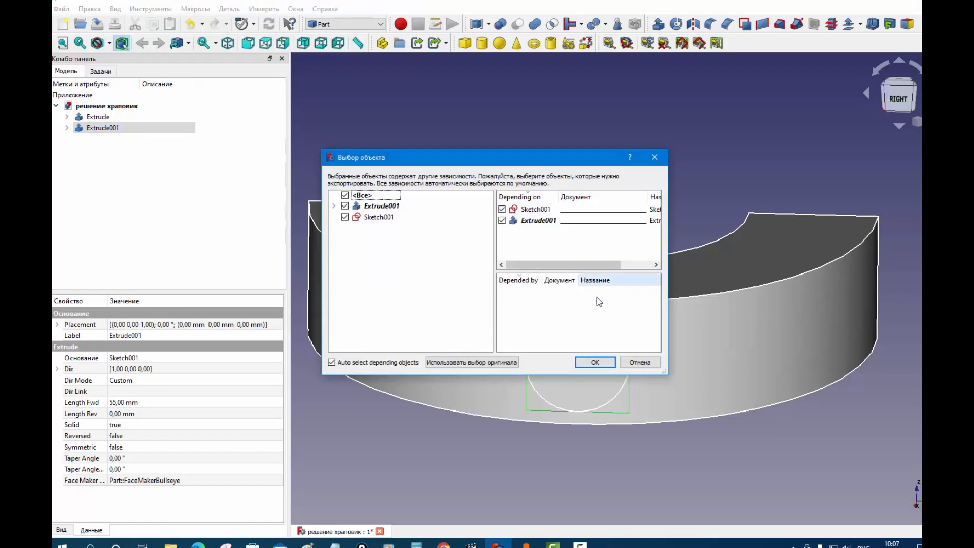
click(595, 362)
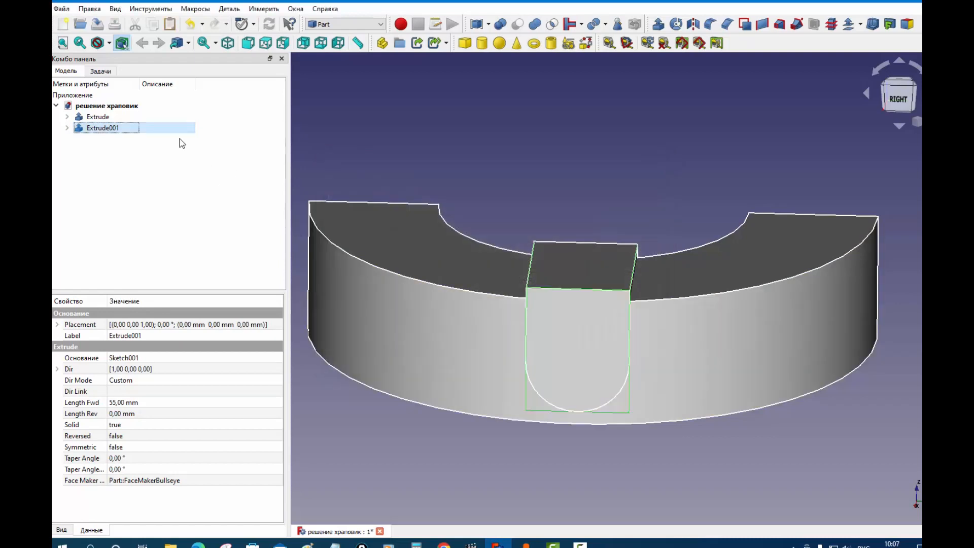
right_click(130, 129)
click(158, 286)
Rotate the copied U-shaped block Extrude002 about the Z axis by setting its placement angle to 60°.
click(96, 140)
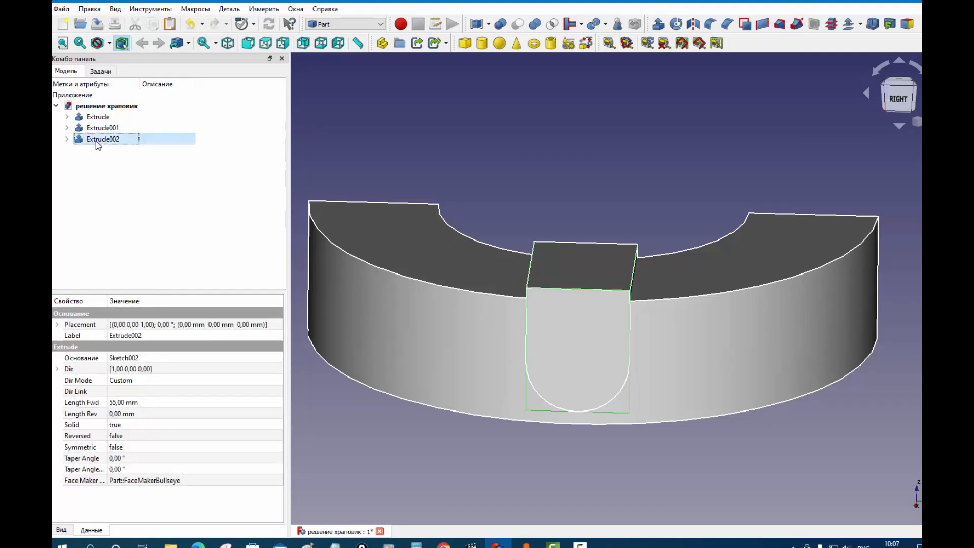
click(57, 325)
click(81, 335)
click(117, 336)
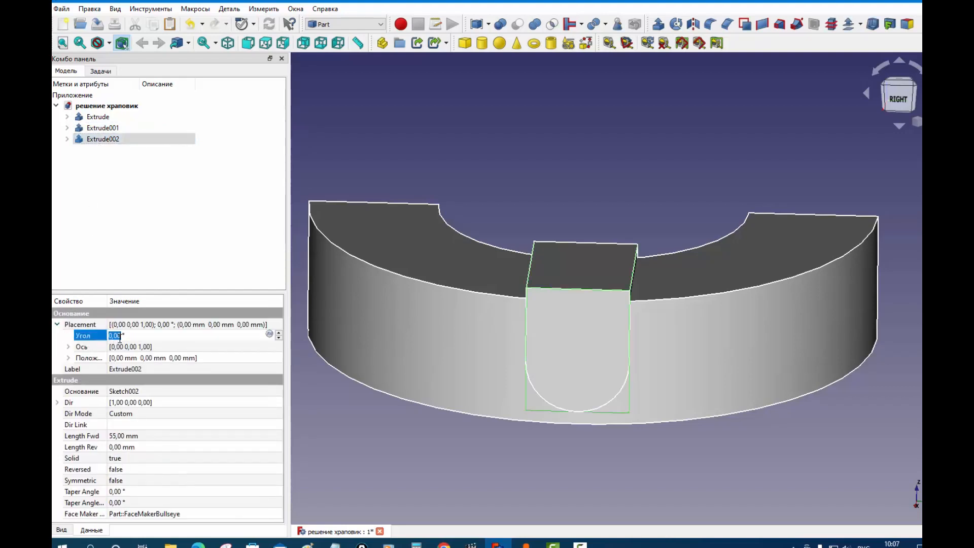
text(66)
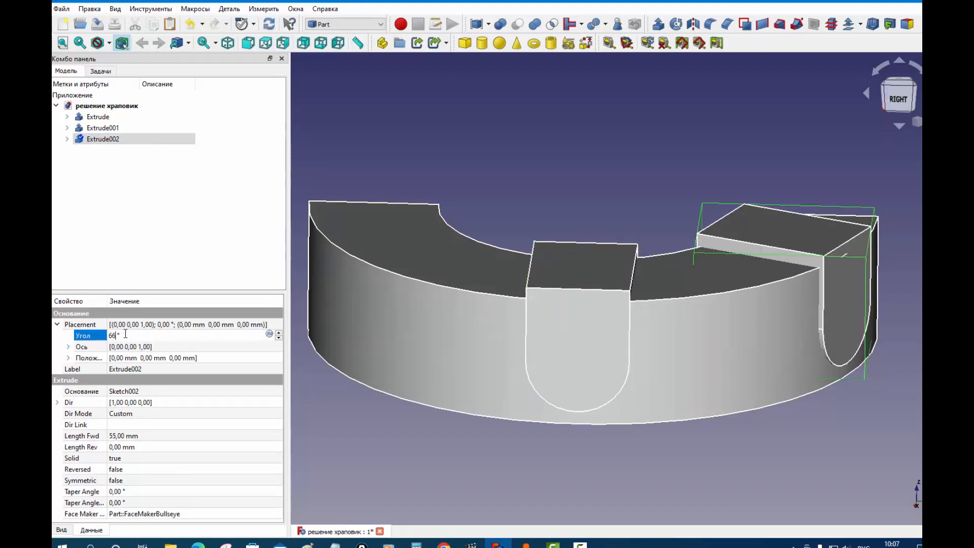
key(BackSpace)
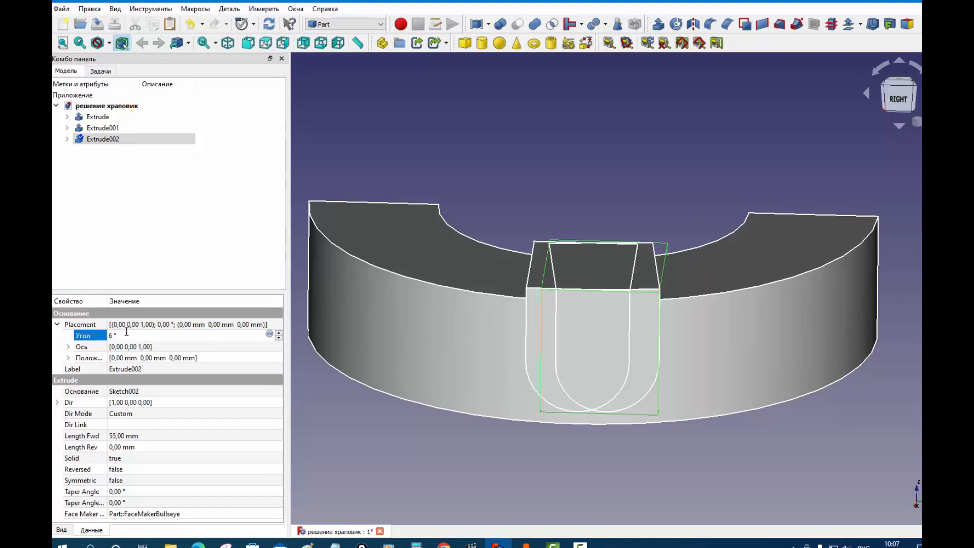
text(0)
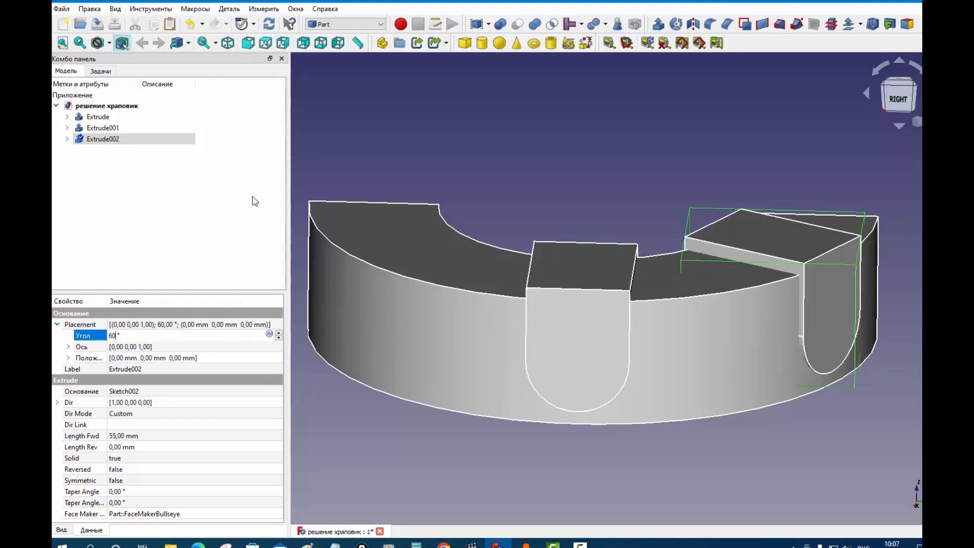
click(396, 161)
middle_drag(559, 172, 600, 211)
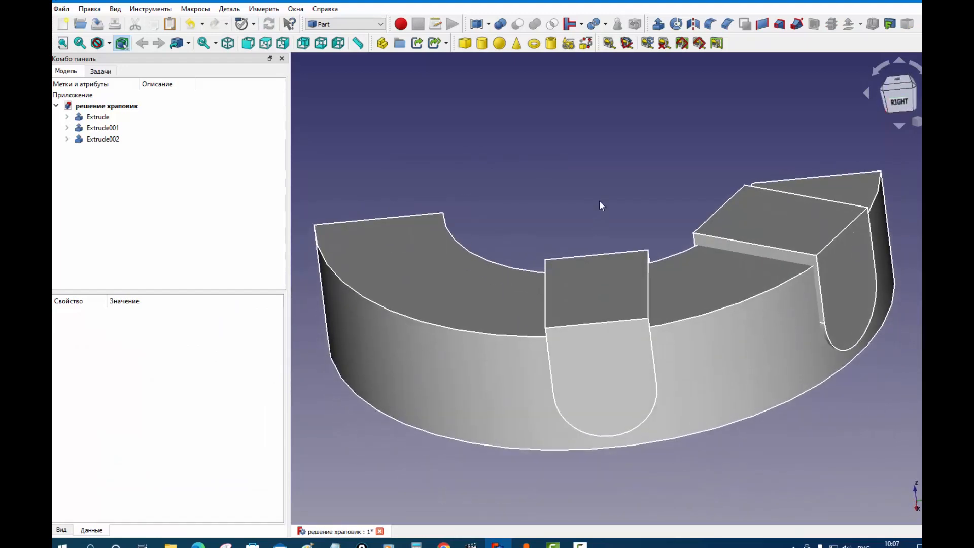
Rotate the U-shaped block copy Extrude003 about the Z axis by setting its placement angle to 6°.
click(123, 133)
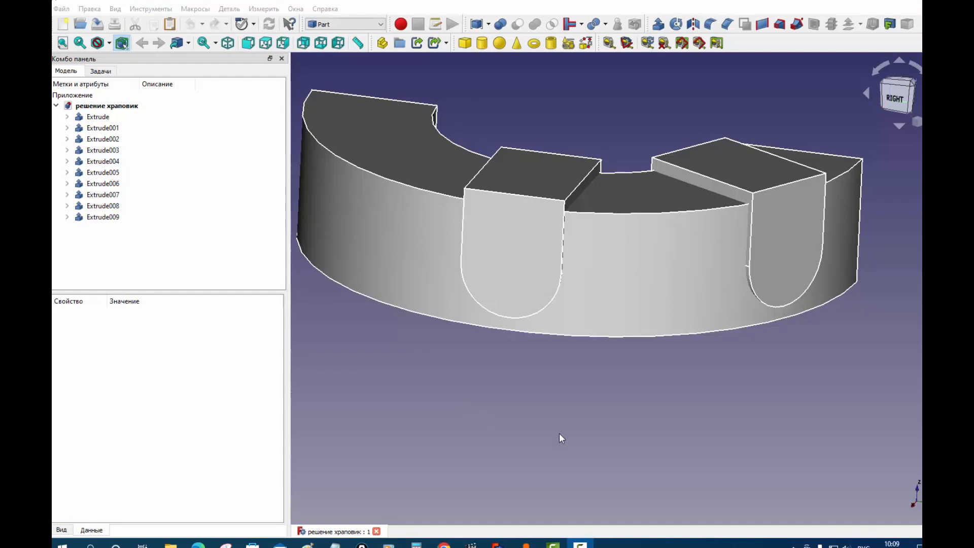
click(103, 139)
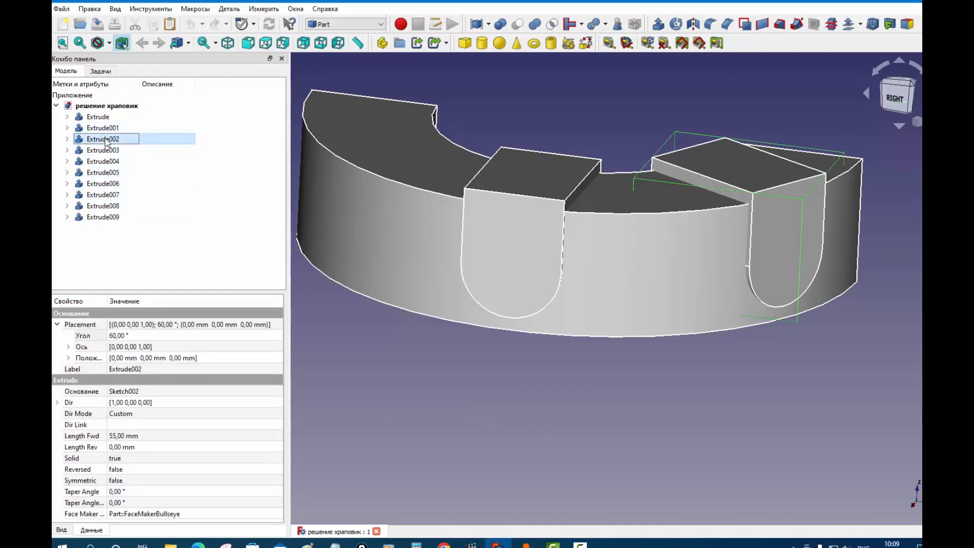
click(100, 151)
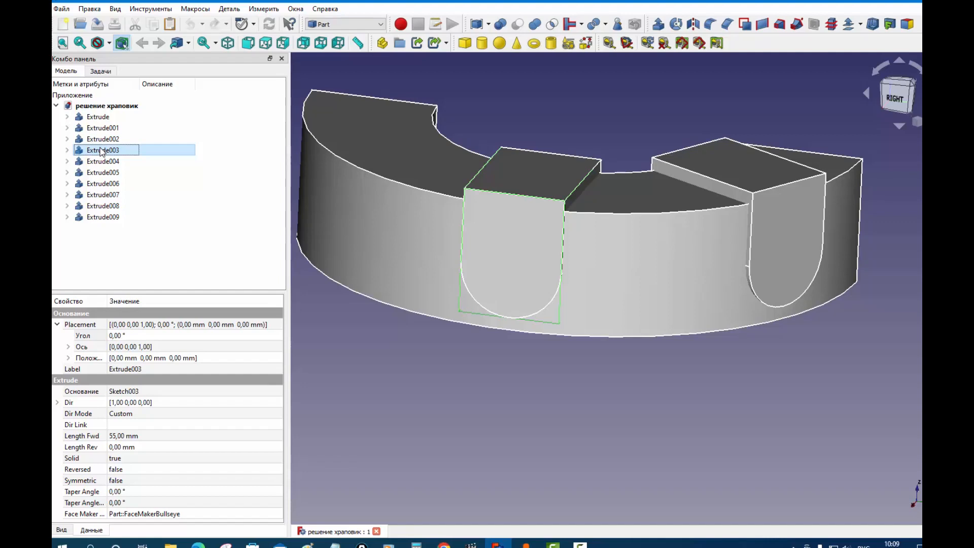
click(129, 339)
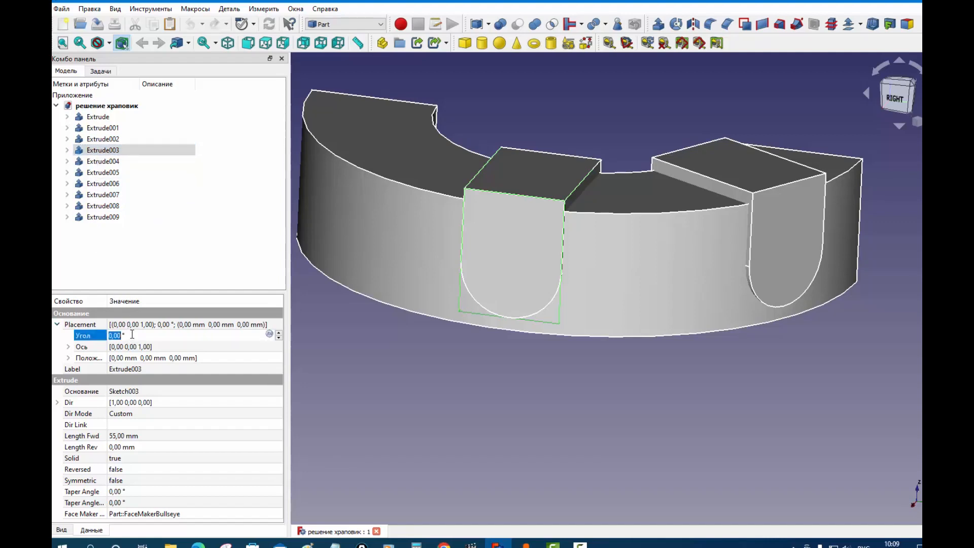
text(6)
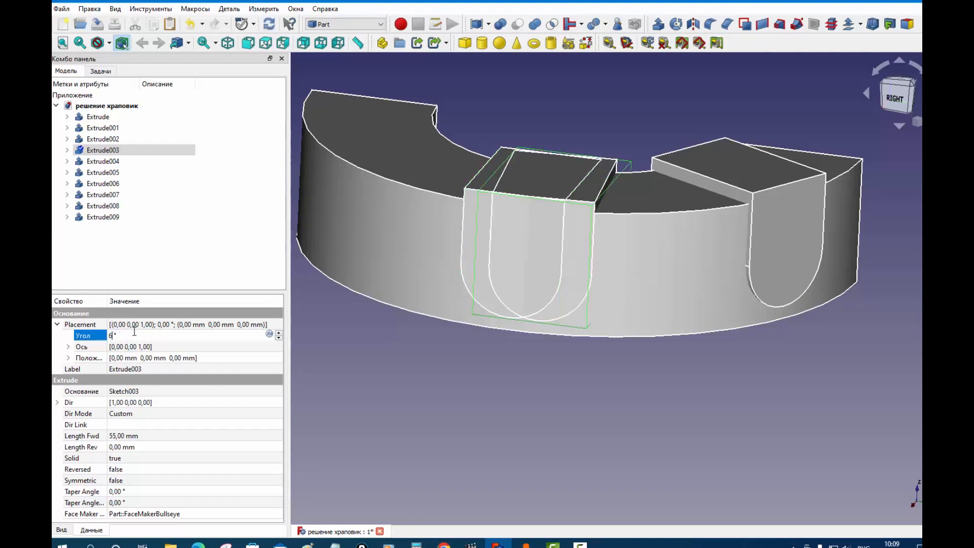
Raise Extrude003 by setting the Z position in its placement to 6 mm.
click(69, 357)
click(117, 392)
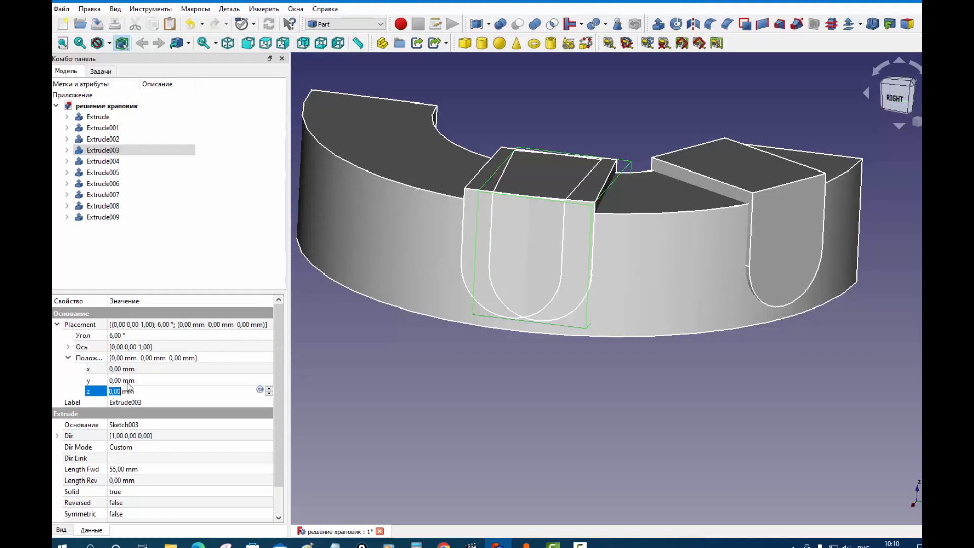
text(6)
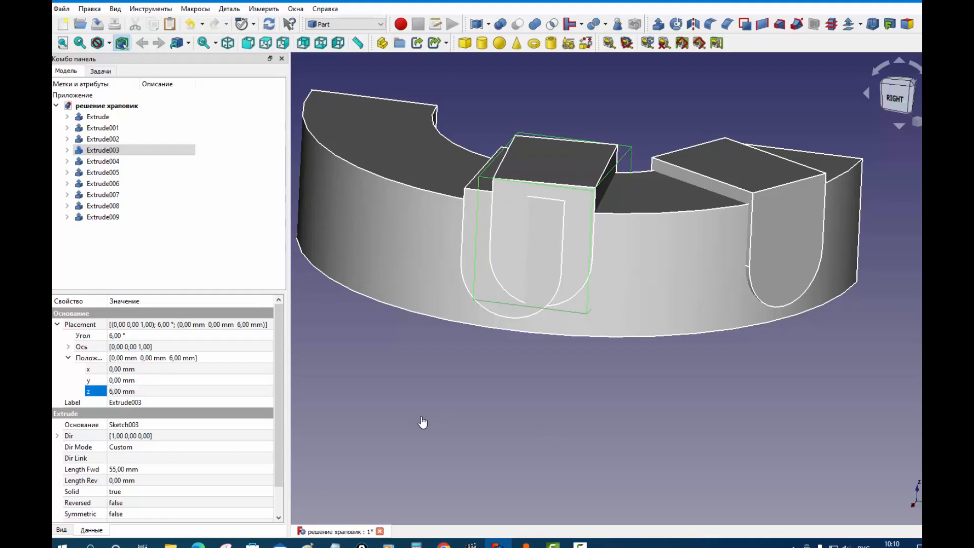
click(424, 415)
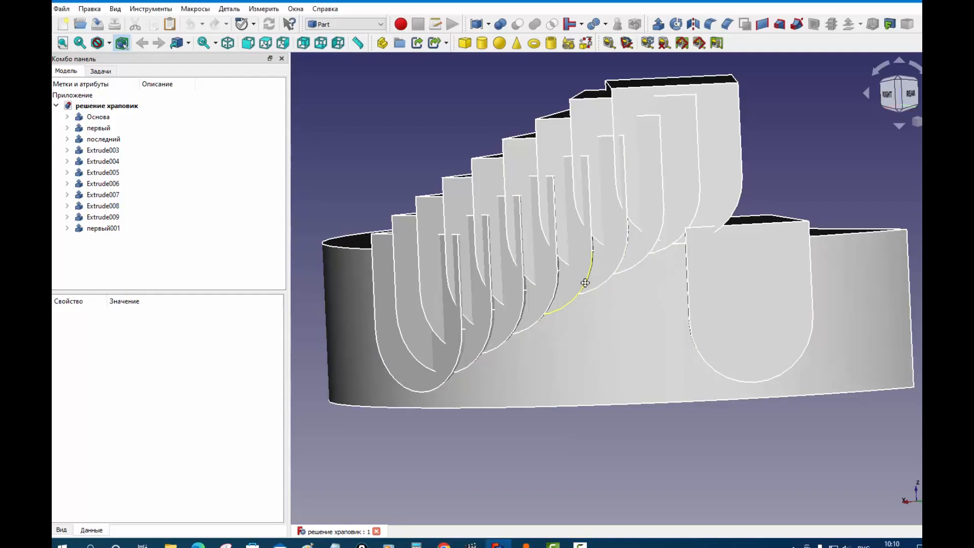
middle_drag(580, 280, 539, 400)
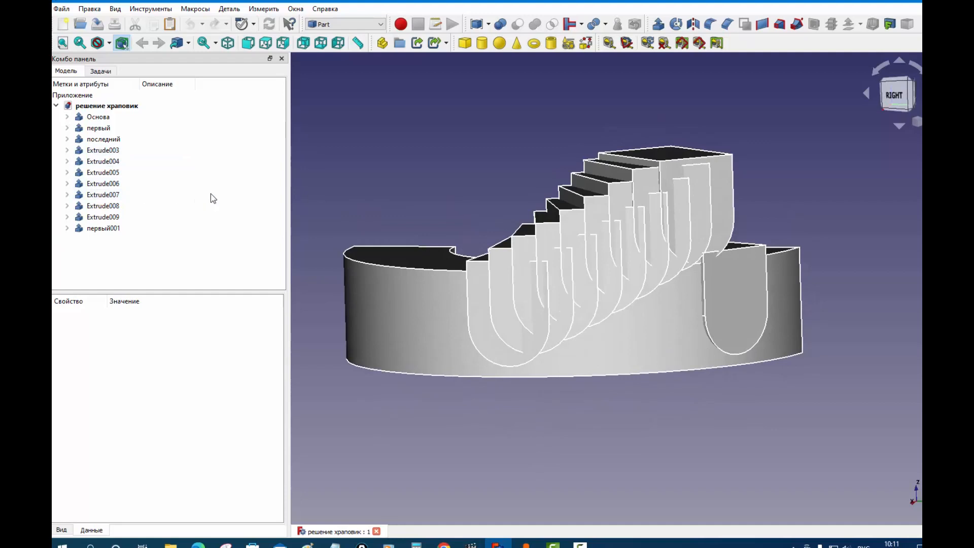
Fuse all the U-shaped blocks, from первый through первый001, into a single union.
click(110, 129)
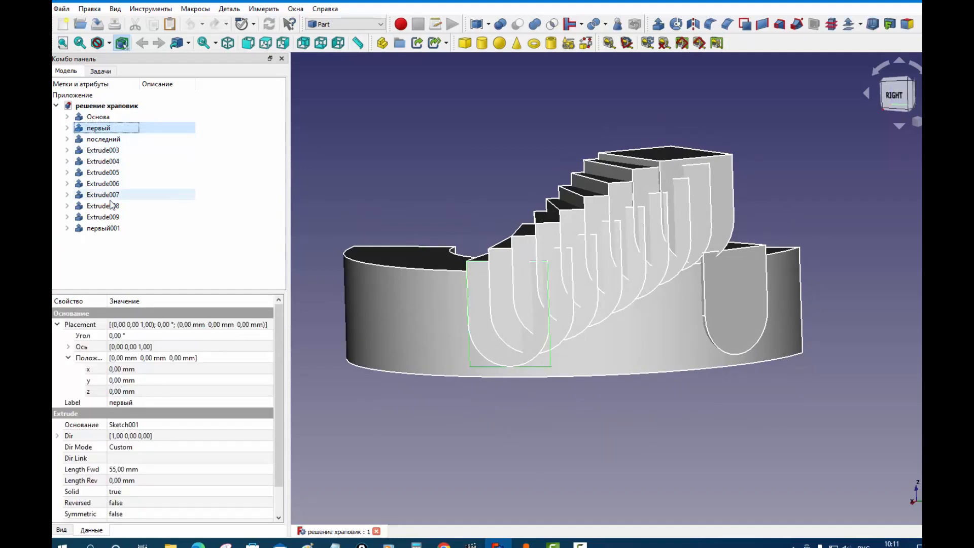
shift+click(109, 229)
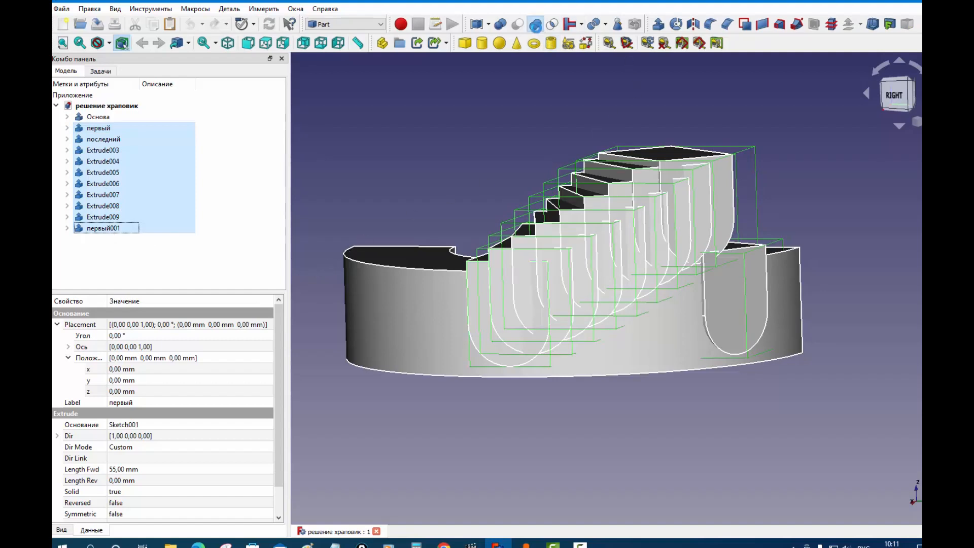
click(536, 24)
Cut the fused U-shaped blocks out of the half-ring Основа with a Boolean cut.
click(104, 118)
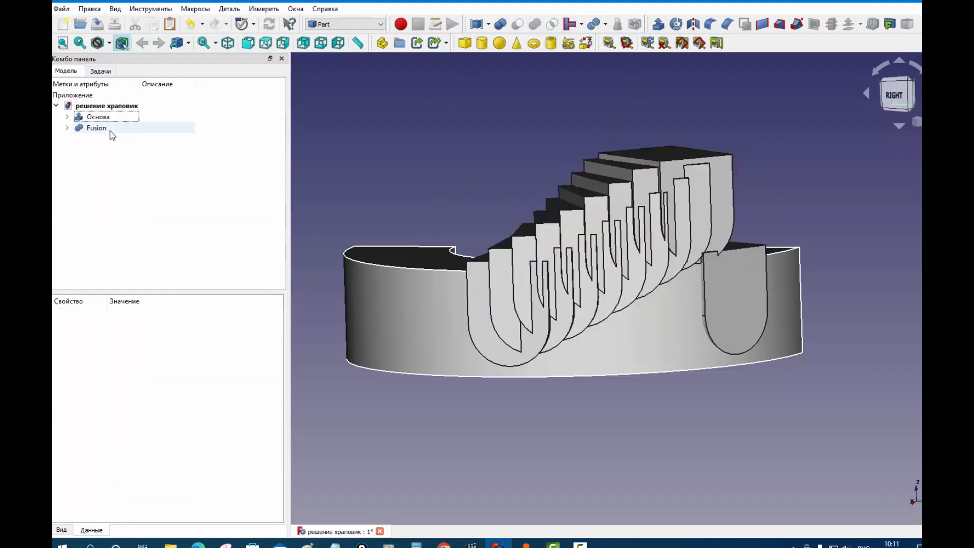
ctrl+click(97, 127)
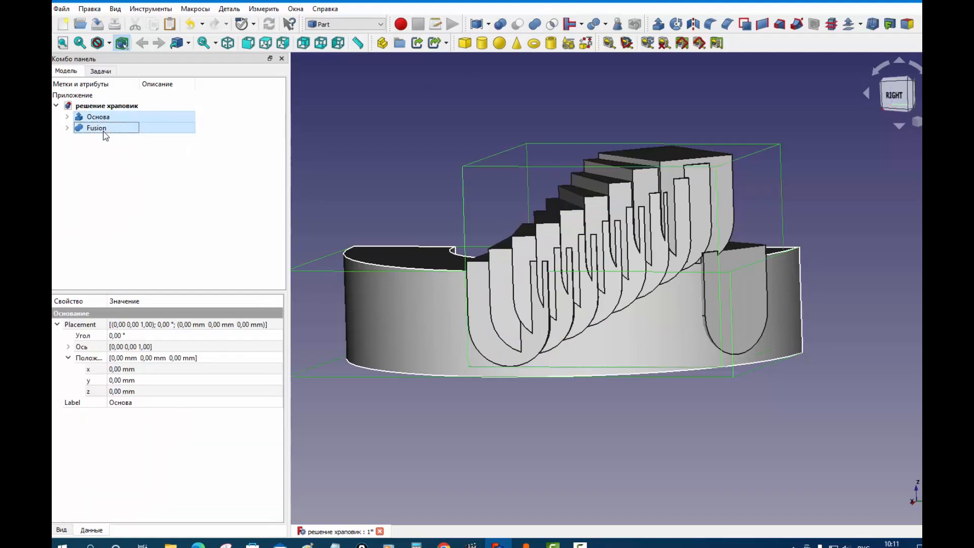
click(518, 24)
middle_drag(572, 181, 487, 382)
scroll(615, 257, up, 5)
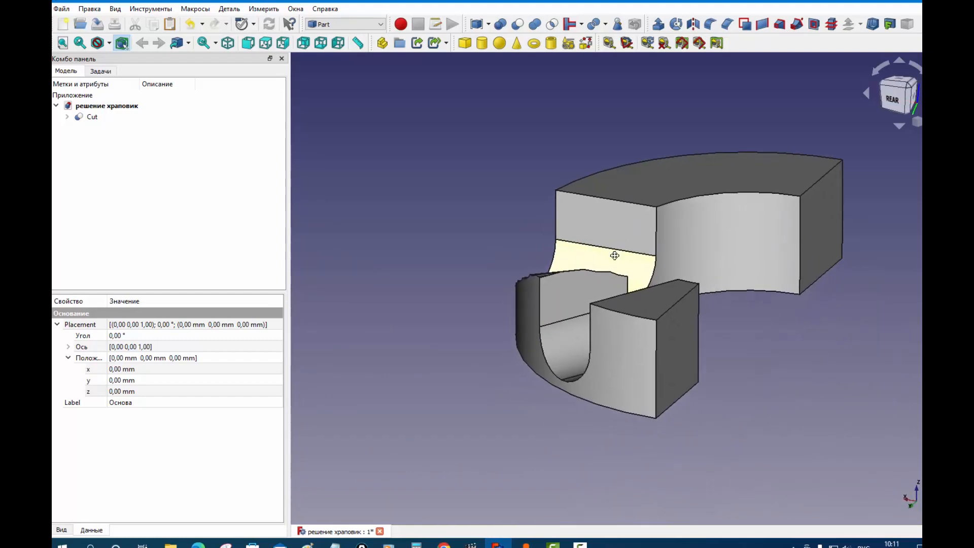
middle_drag(599, 283, 590, 276)
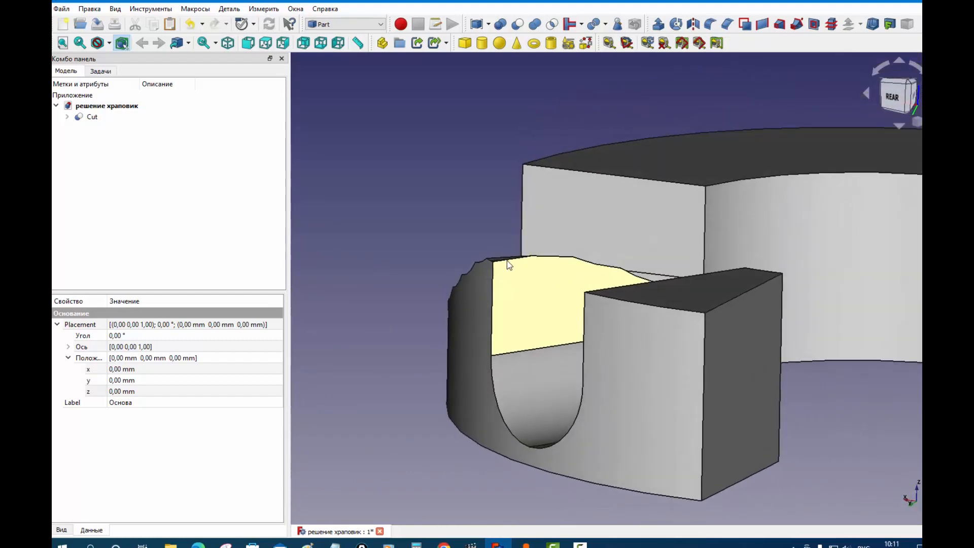
middle_drag(469, 293, 571, 370)
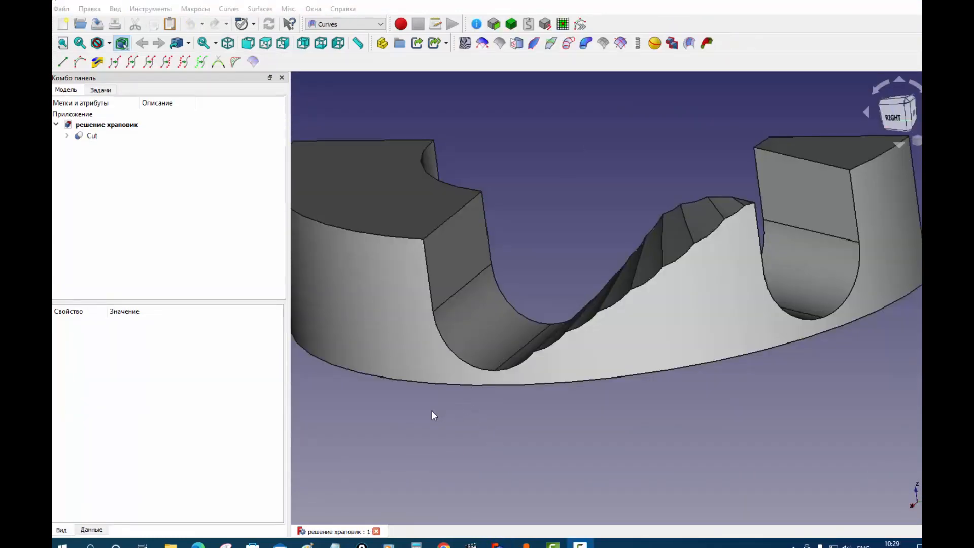
Create a Curves line between the inner and outer vertices of the edge at the groove's lowest point beside the ramp.
middle_drag(539, 157, 559, 218)
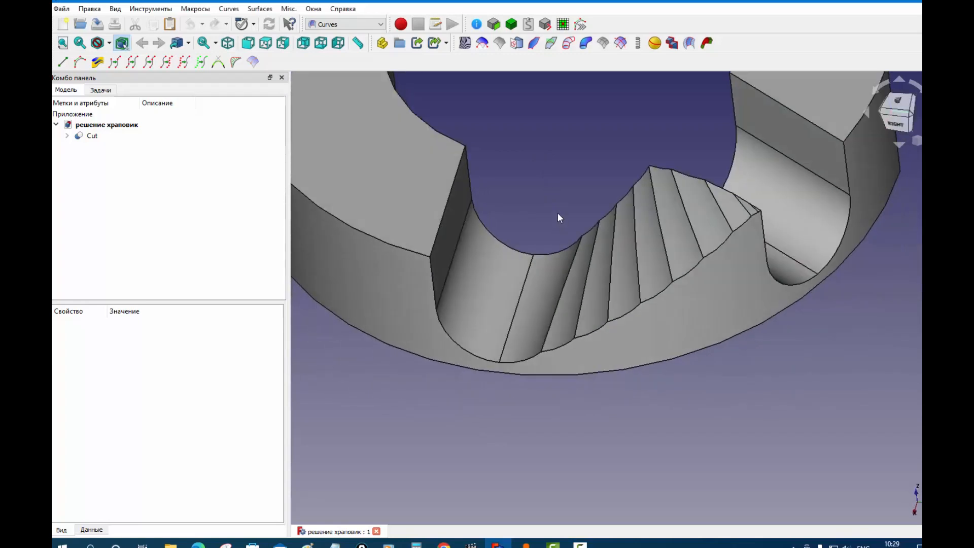
click(533, 259)
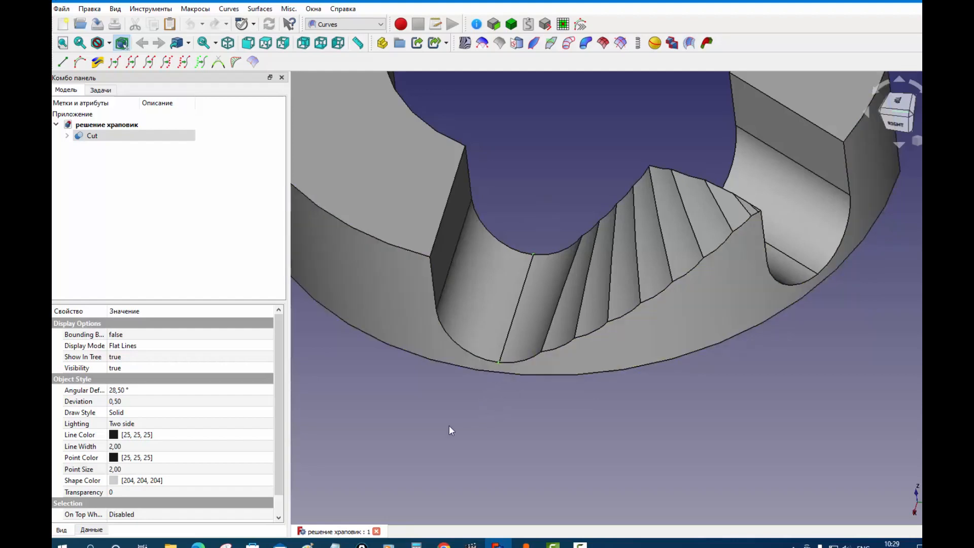
click(63, 61)
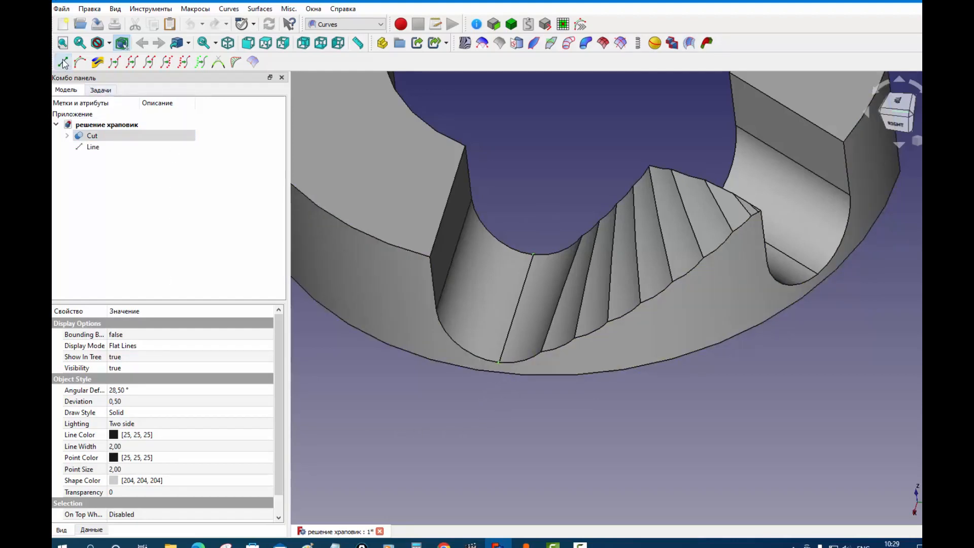
Create a second Curves line across the ramp's crest, joining its inner and outer peak vertices.
scroll(789, 331, up, 10)
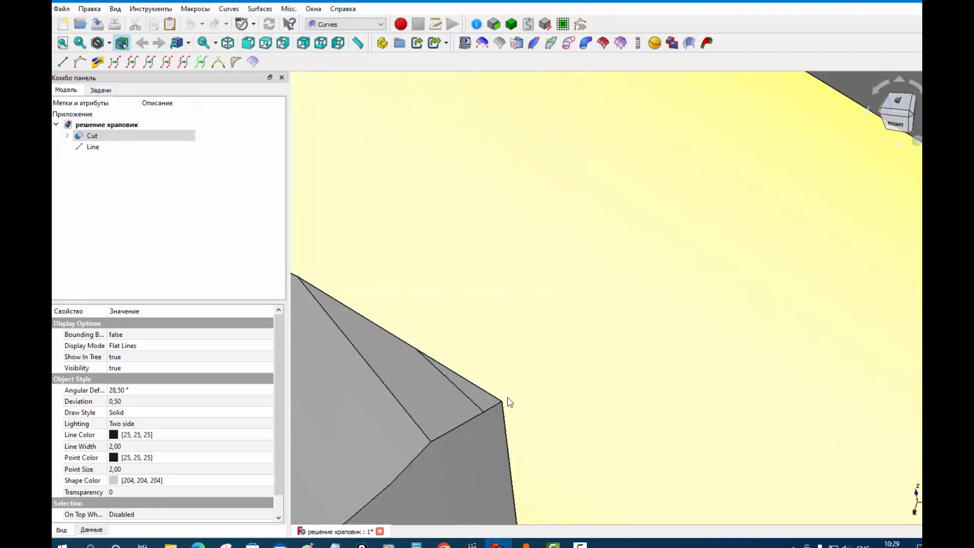
scroll(515, 387, down, 3)
scroll(440, 216, down, 3)
scroll(760, 426, up, 5)
scroll(663, 419, up, 3)
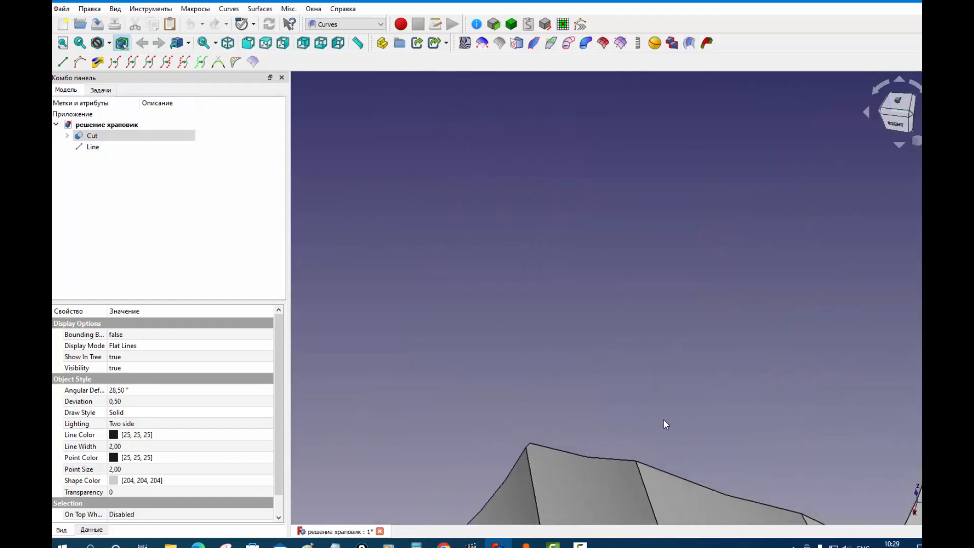
scroll(655, 418, up, 2)
scroll(565, 418, up, 2)
middle_drag(570, 411, 855, 290)
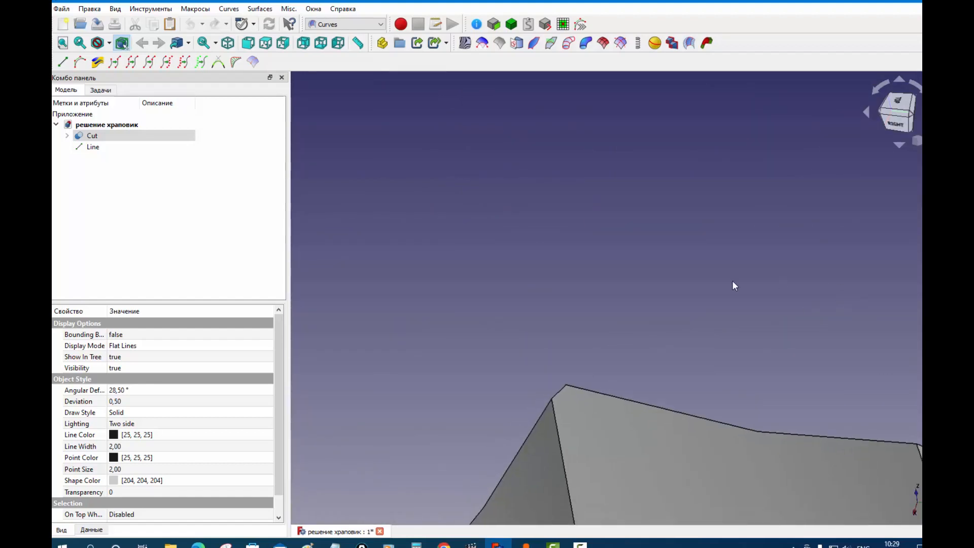
click(567, 383)
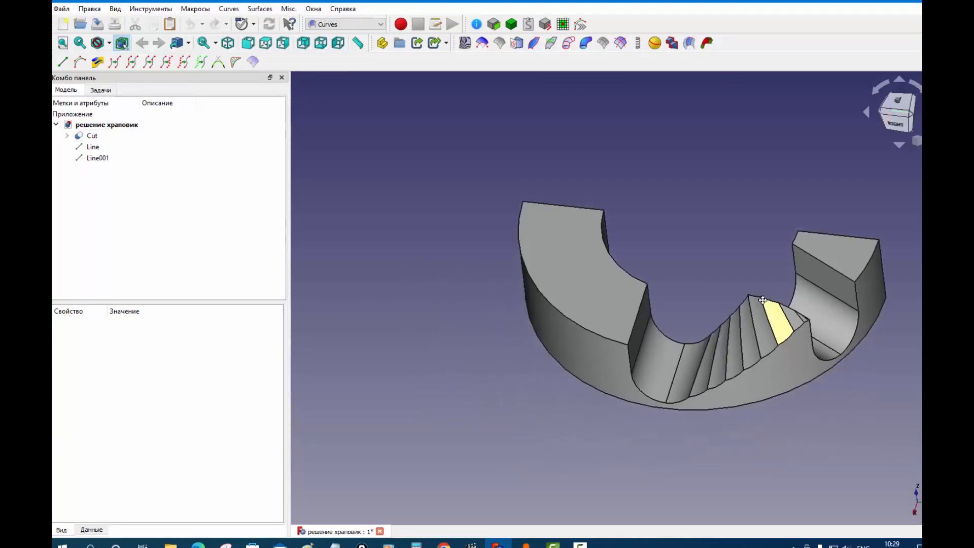
Hide the Cut solid and connect the outer endpoints of the two lines with a Freehand BSpline.
scroll(612, 320, up, 3)
middle_drag(613, 322, 550, 321)
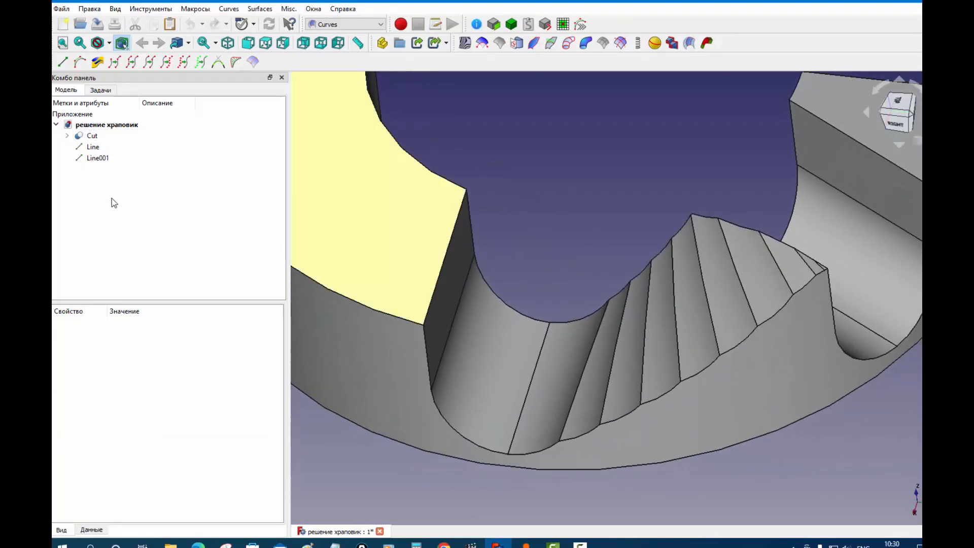
click(92, 136)
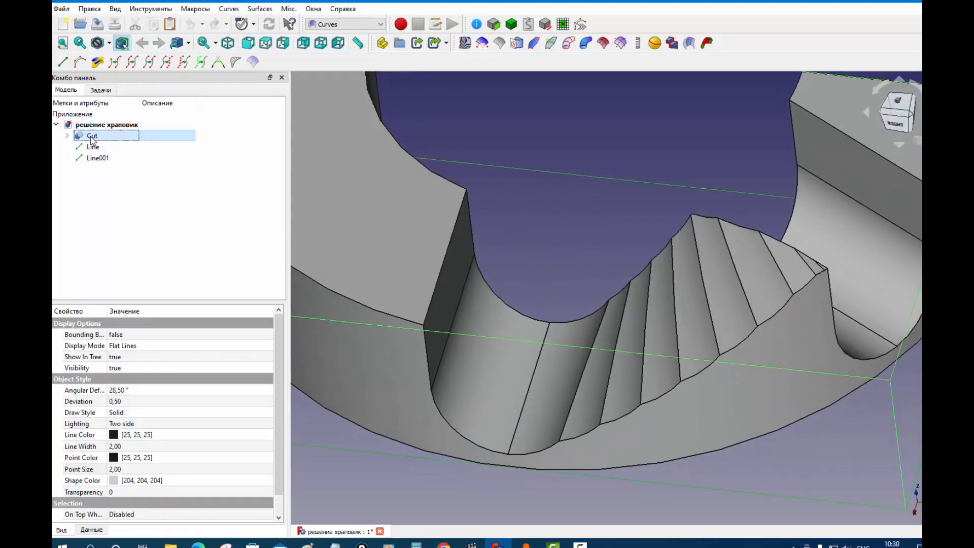
key(space)
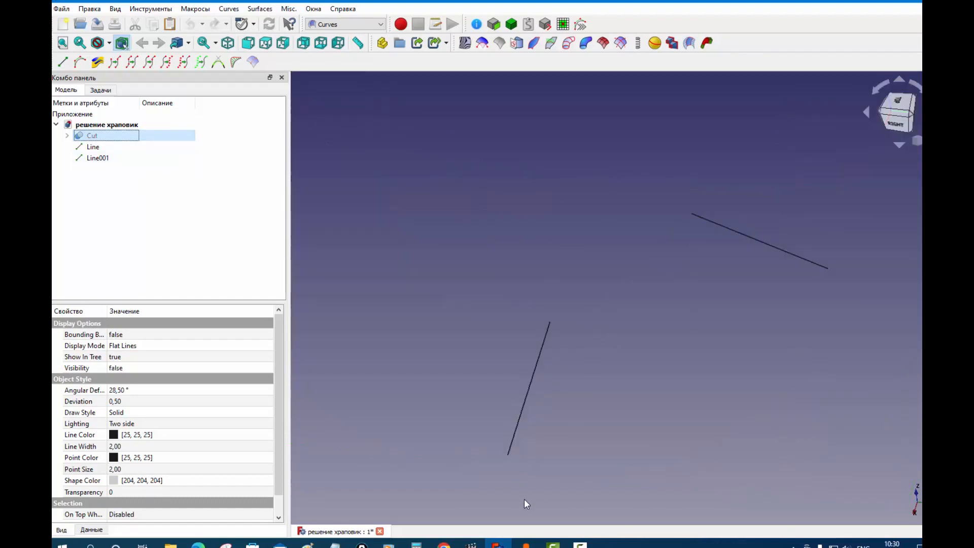
click(508, 454)
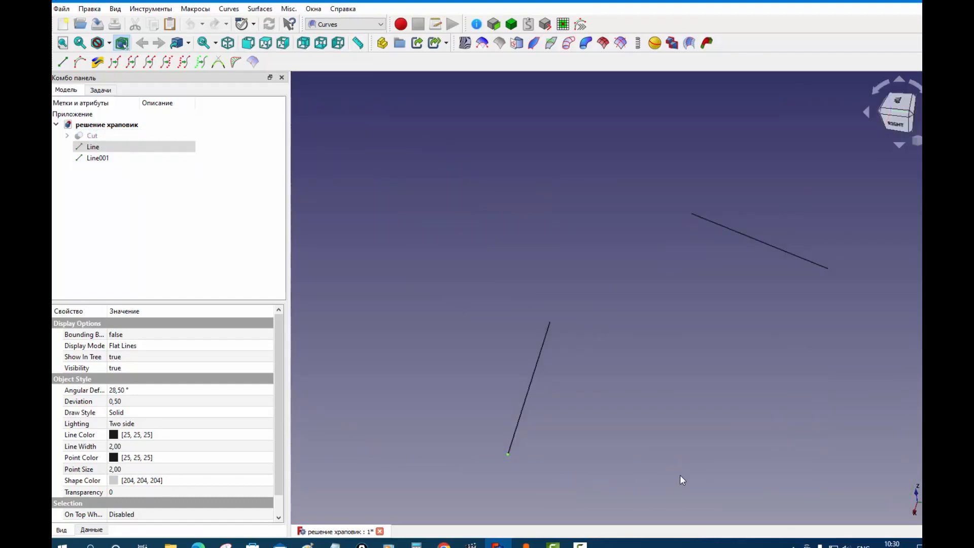
ctrl+click(827, 269)
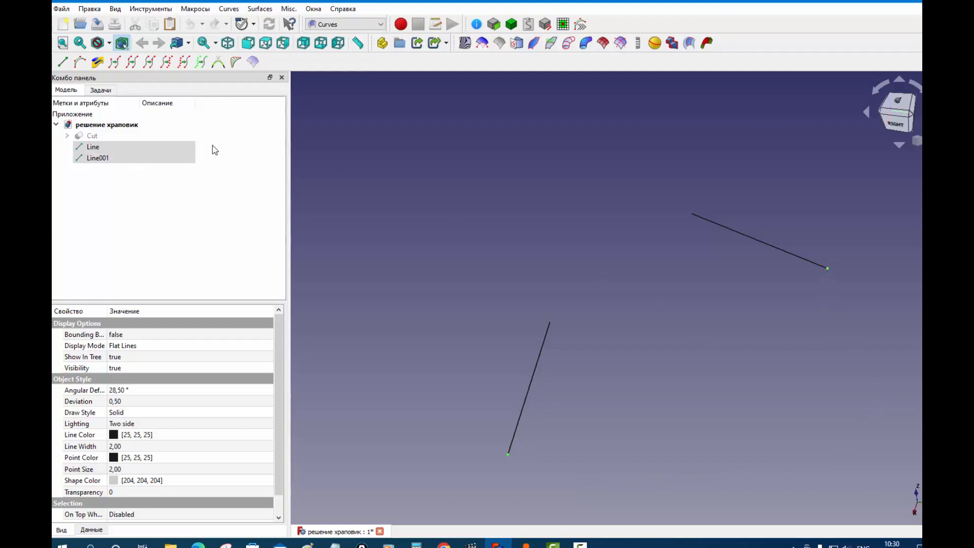
click(80, 61)
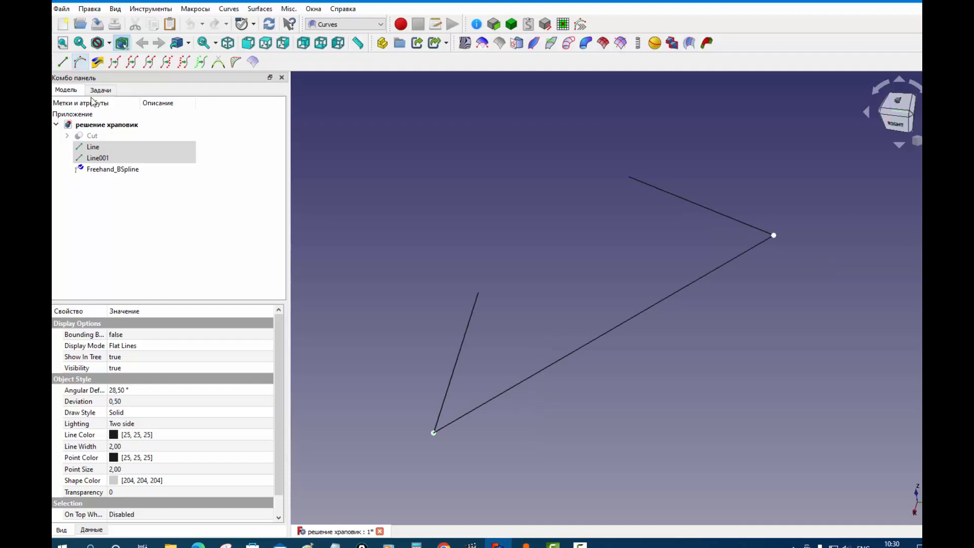
Connect the inner endpoints of the two lines with a second Freehand BSpline.
click(481, 286)
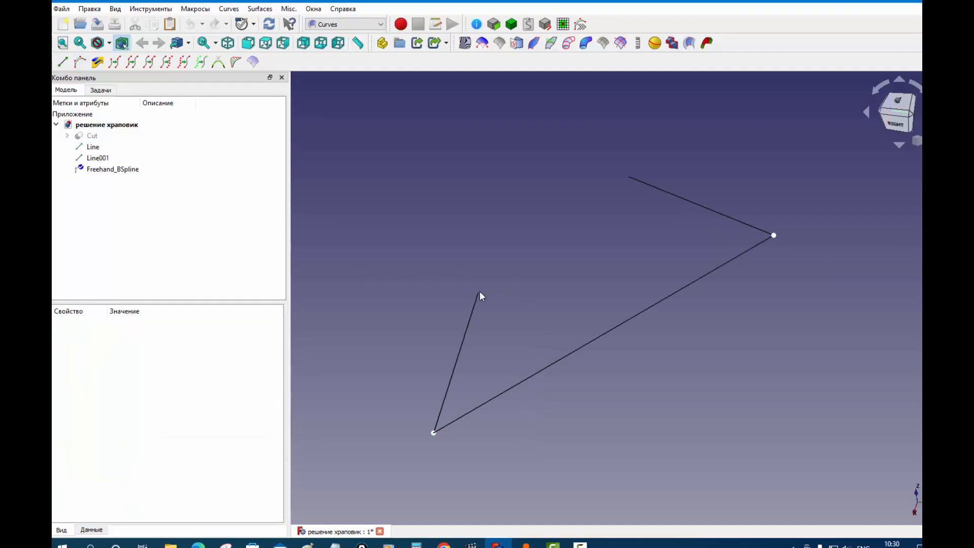
click(478, 292)
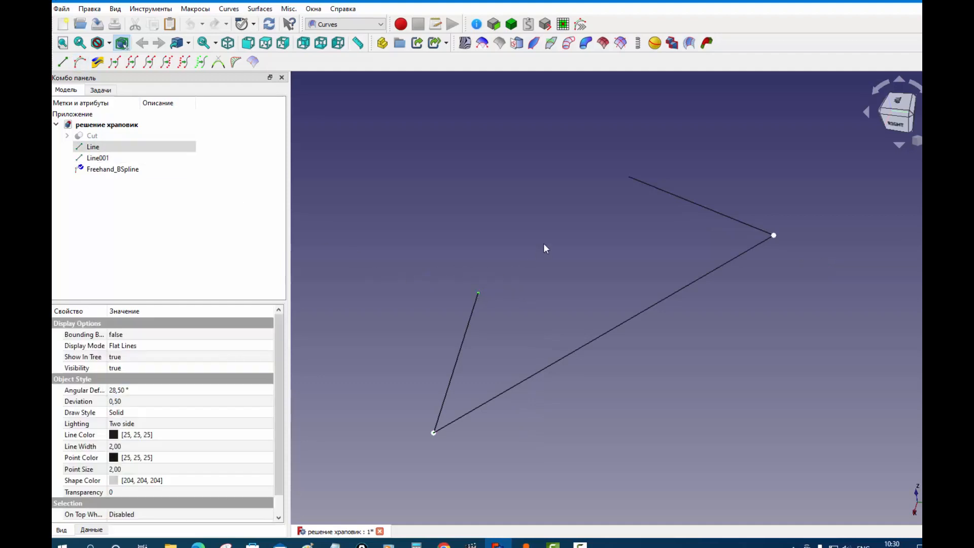
ctrl+click(627, 178)
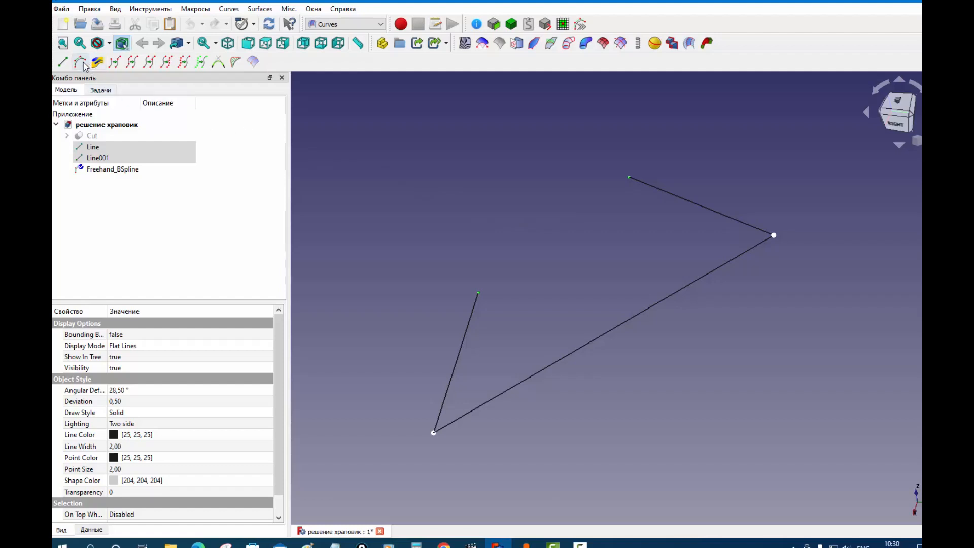
click(80, 62)
click(363, 168)
Show the Cut solid again and set the right-side view on the stepped ramp and its spline curves.
click(89, 137)
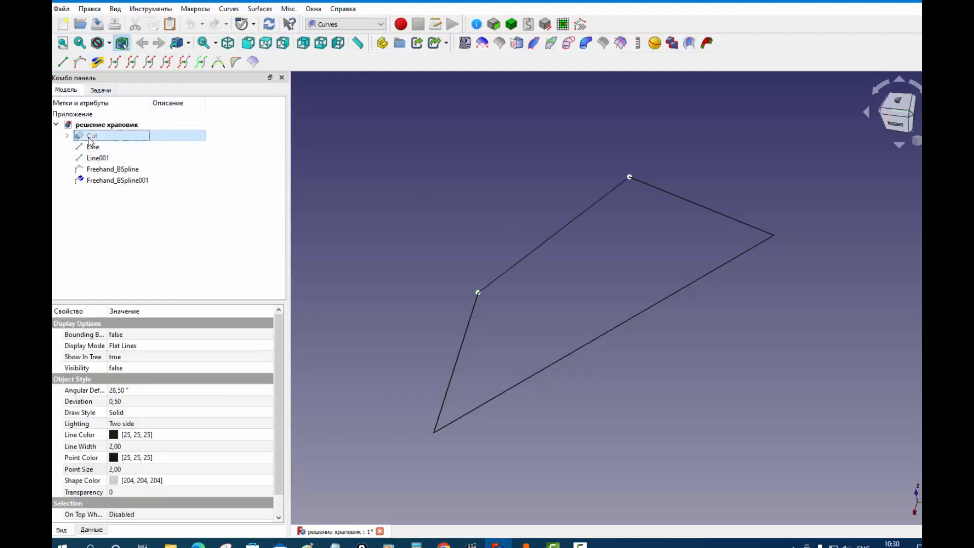
key(space)
middle_drag(492, 454, 784, 469)
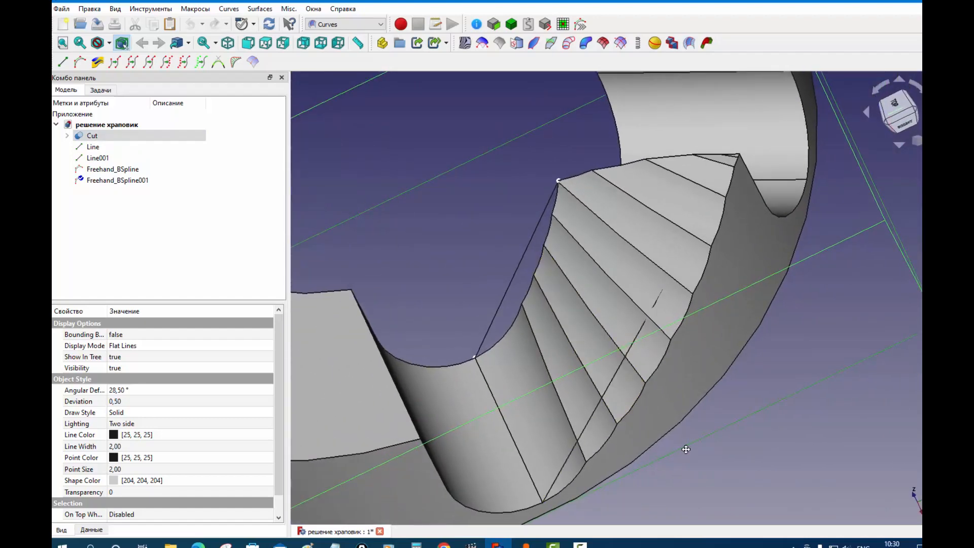
key(3)
scroll(528, 461, up, 2)
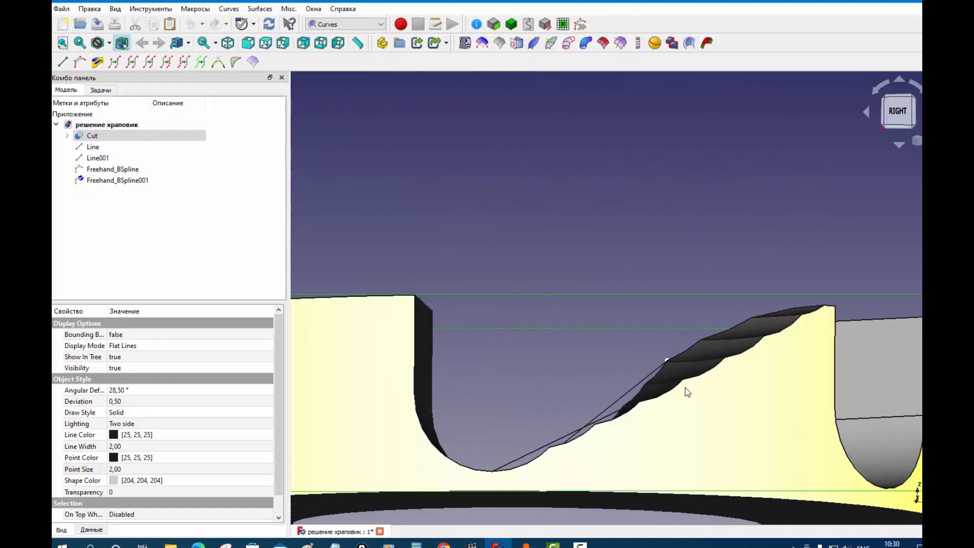
Bend the outer Freehand BSpline outward at its middle point in the top view, following the ring's outer arc.
scroll(746, 363, up, 2)
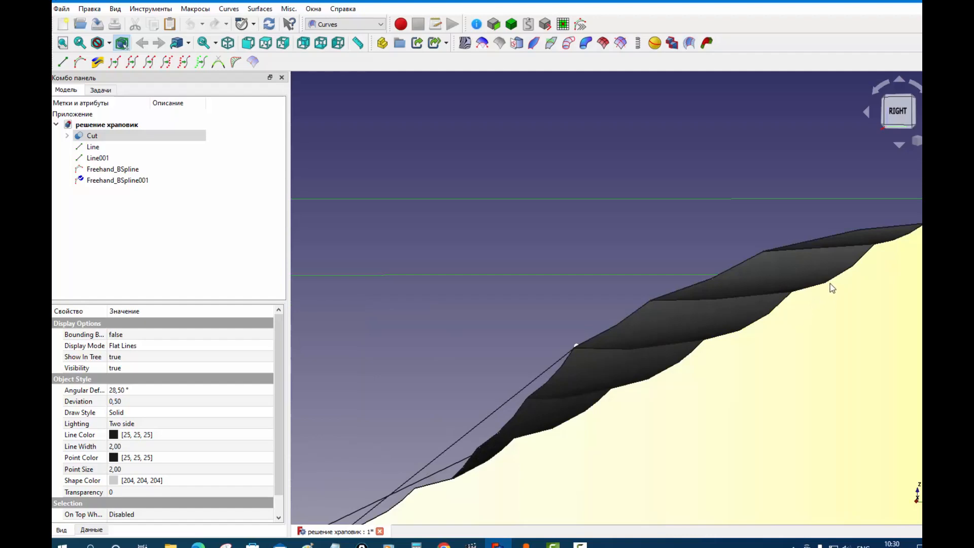
scroll(529, 478, down, 4)
middle_drag(511, 390, 850, 391)
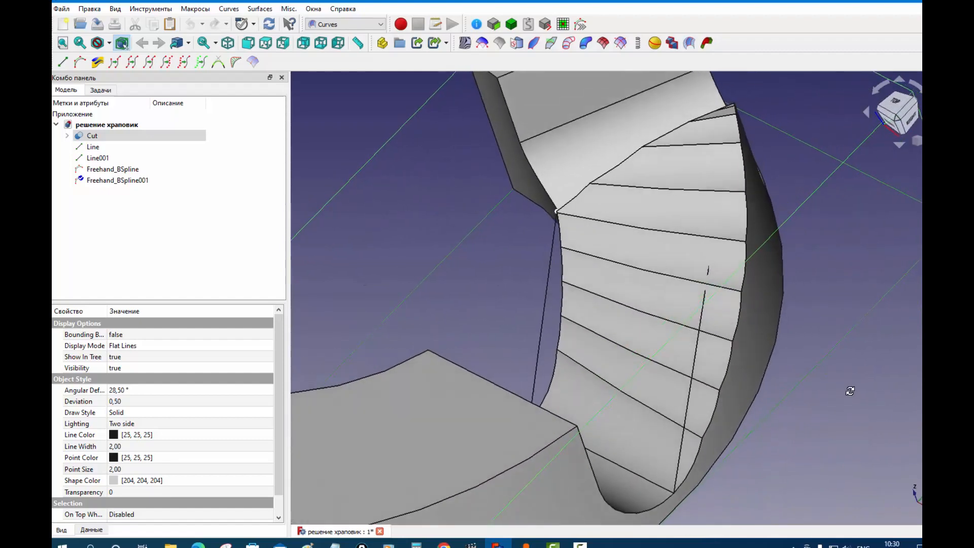
middle_drag(821, 421, 901, 439)
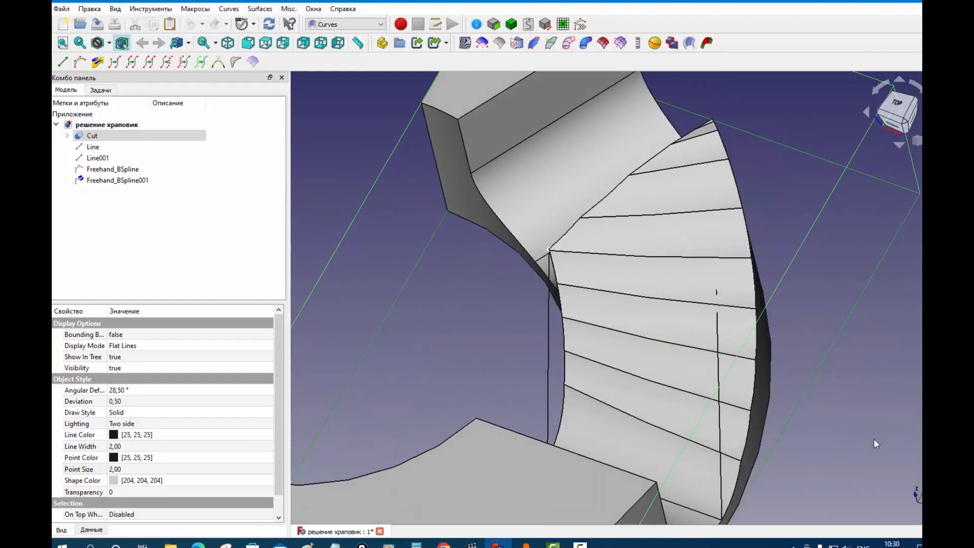
click(266, 42)
scroll(373, 286, up, 3)
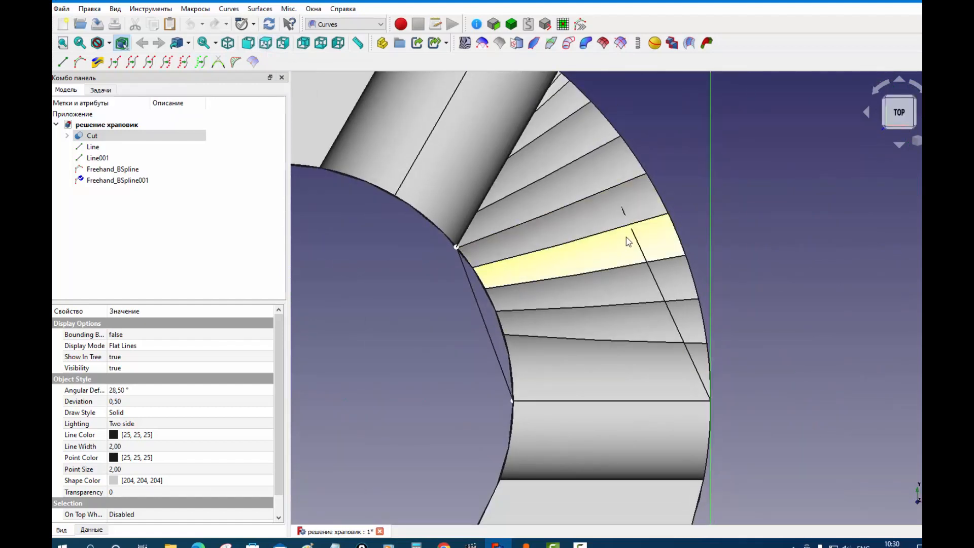
click(642, 252)
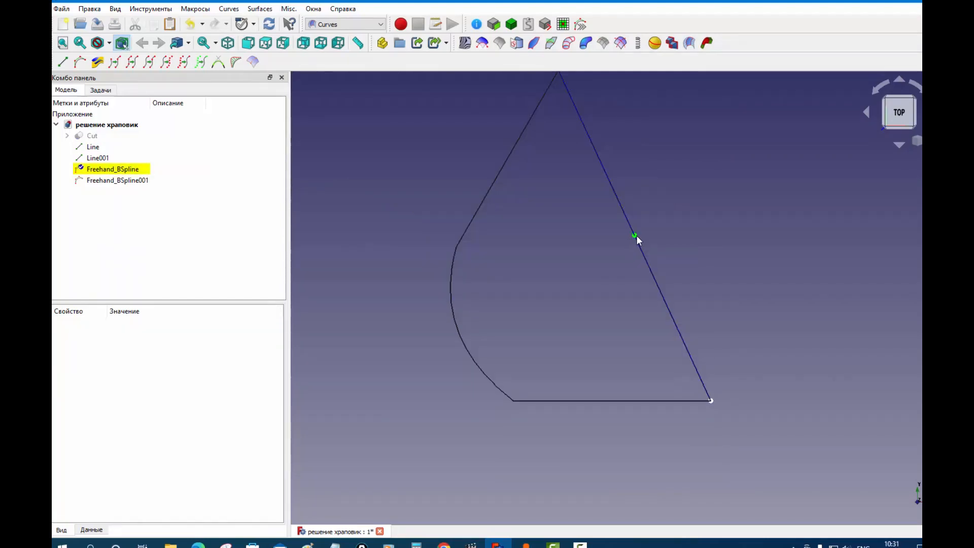
drag(636, 238, 680, 223)
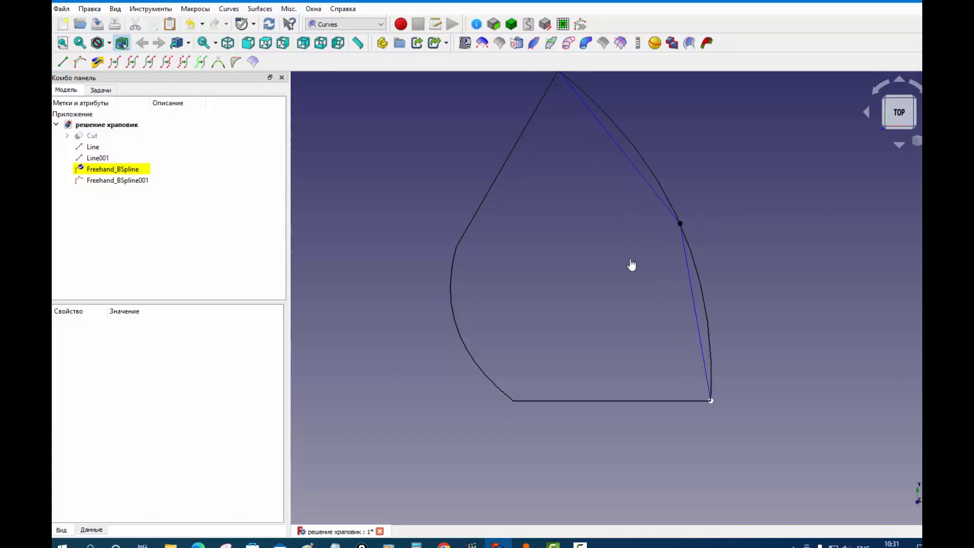
Show the Cut solid again and examine how closely the spline curves follow the edges of the stepped ramp.
middle_drag(664, 333, 499, 366)
click(108, 136)
key(space)
middle_drag(508, 408, 610, 316)
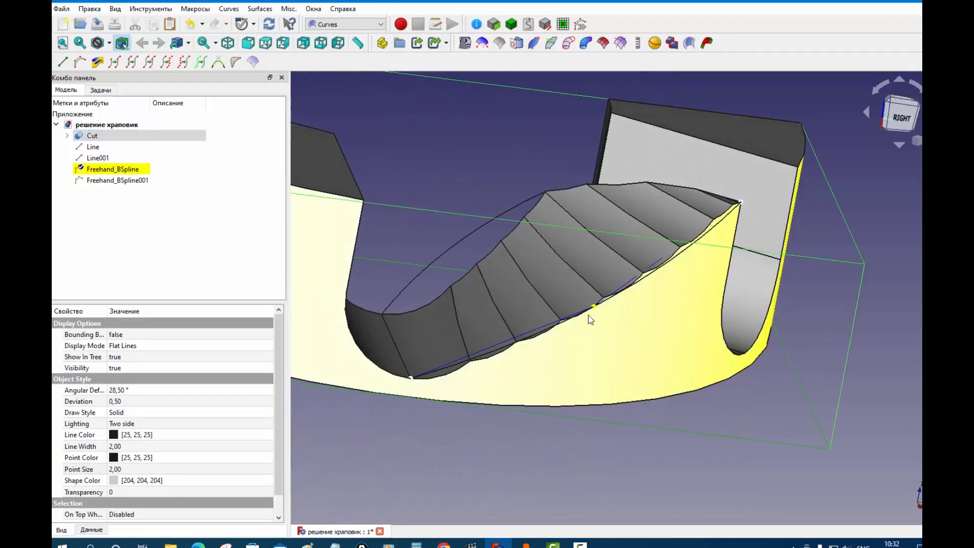
scroll(493, 393, up, 3)
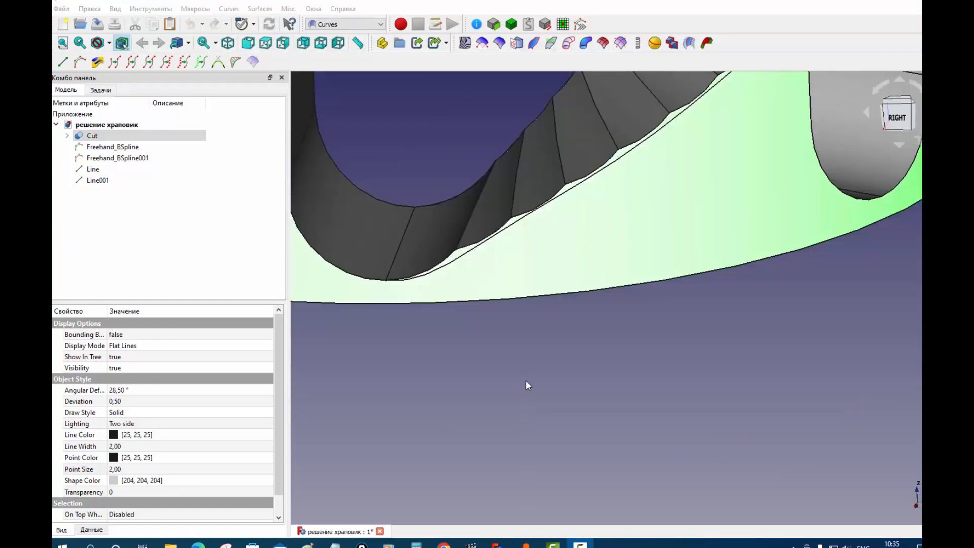
click(558, 288)
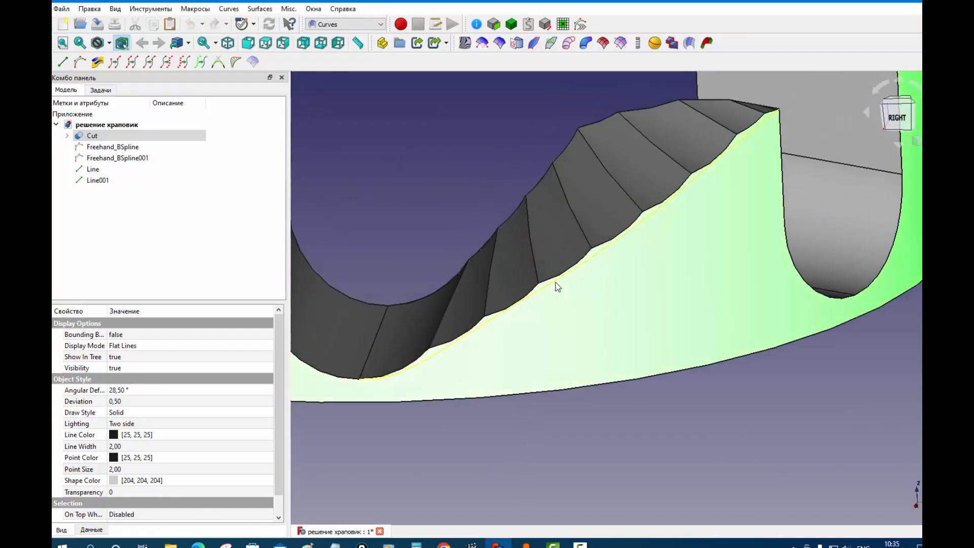
middle_drag(414, 261, 760, 371)
middle_drag(424, 360, 507, 162)
Hide the Cut solid and create a Gordon surface from the two lines and the two Freehand BSplines.
key(space)
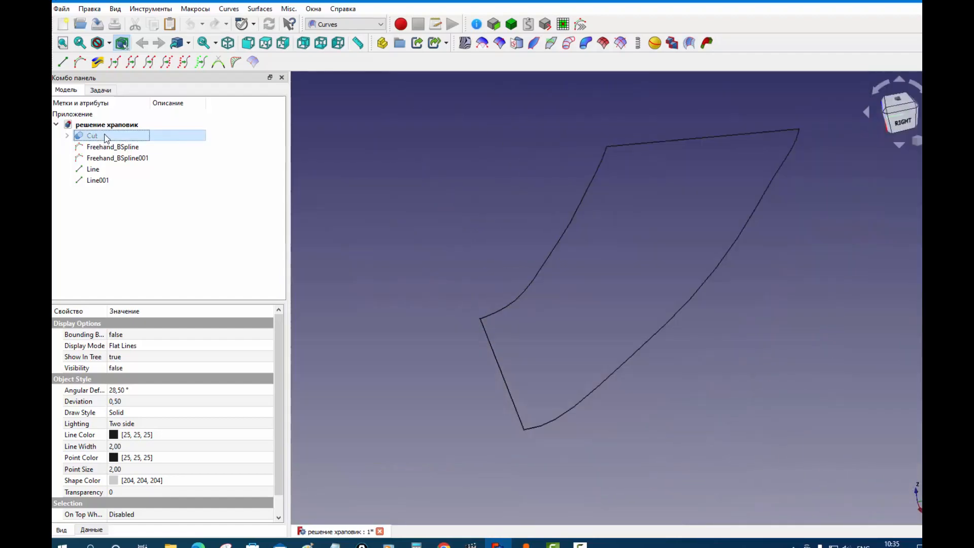
middle_drag(449, 411, 411, 443)
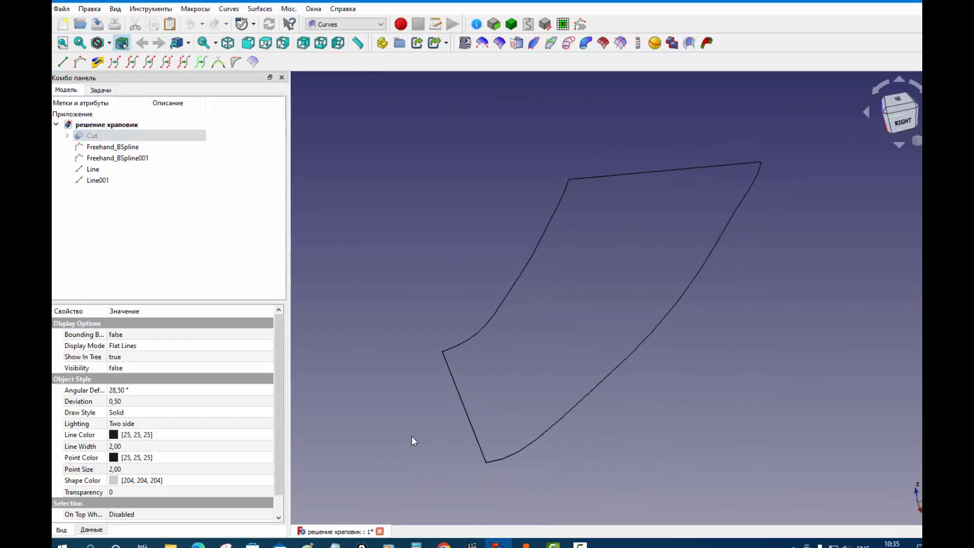
click(464, 404)
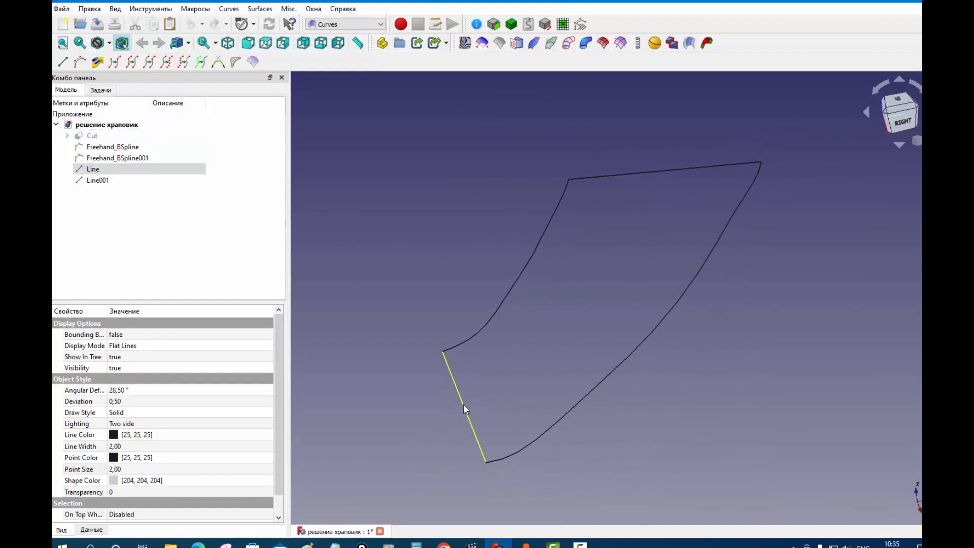
ctrl+click(623, 174)
ctrl+click(558, 212)
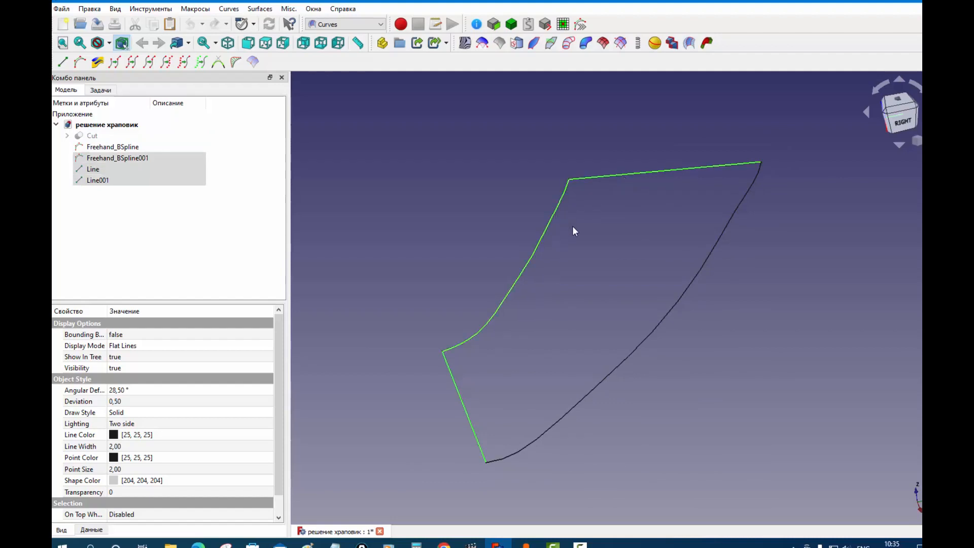
ctrl+click(645, 333)
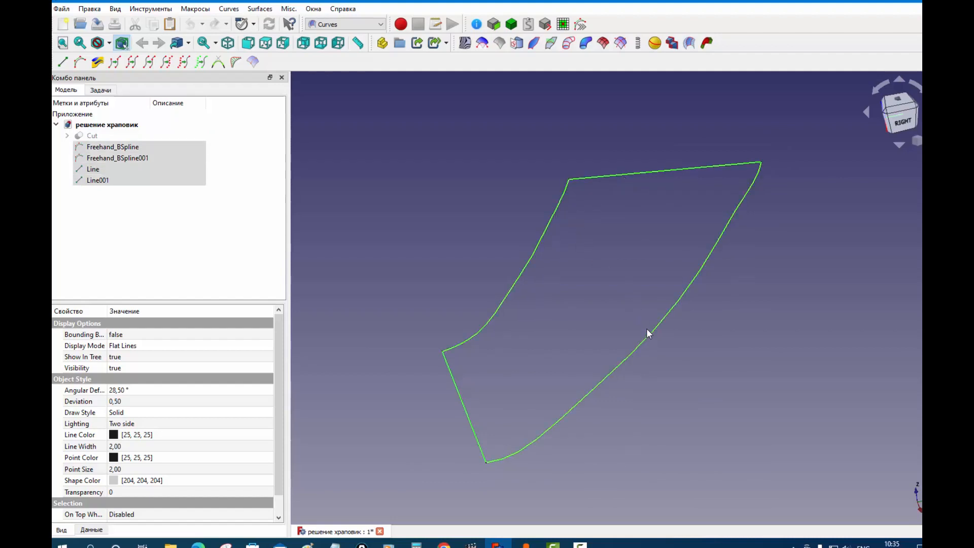
click(602, 43)
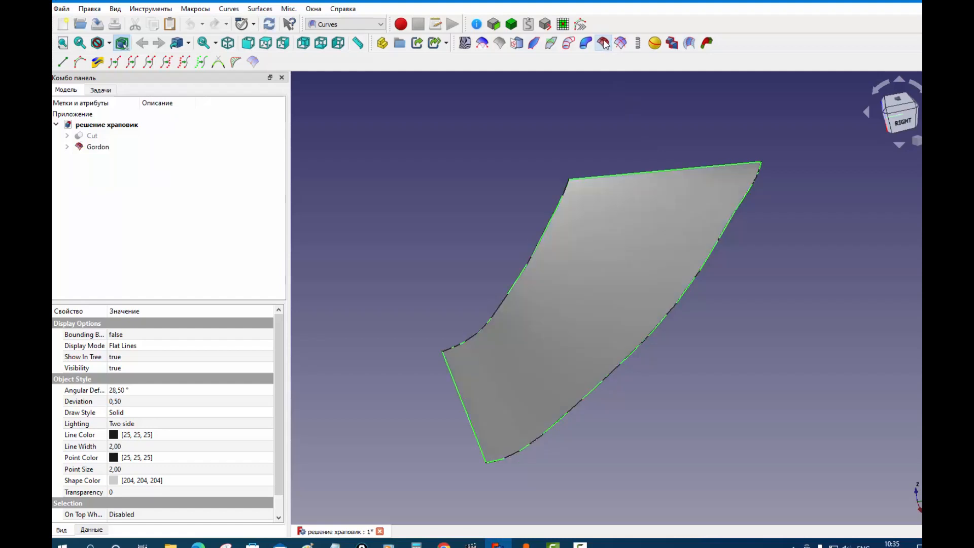
Hide the two lines and two splines nested under the Gordon surface.
click(68, 147)
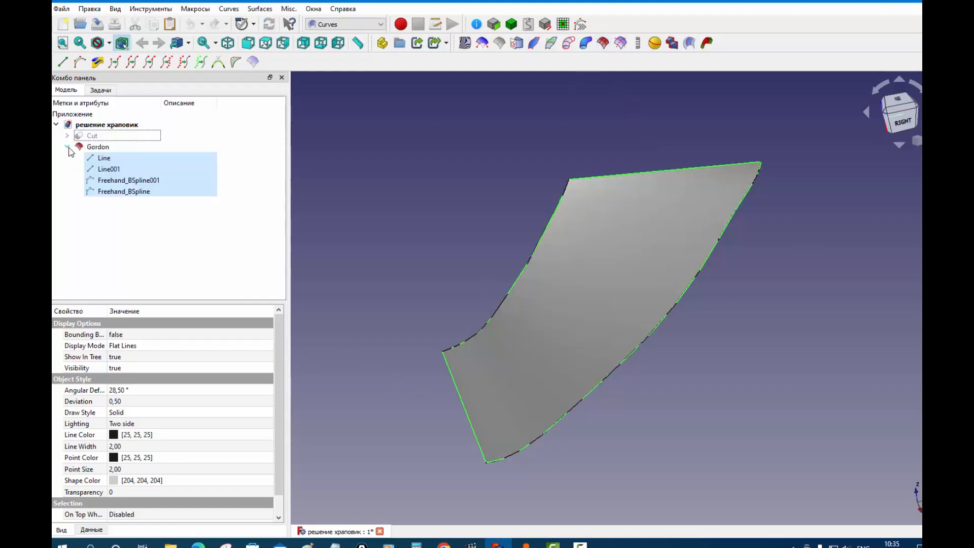
key(space)
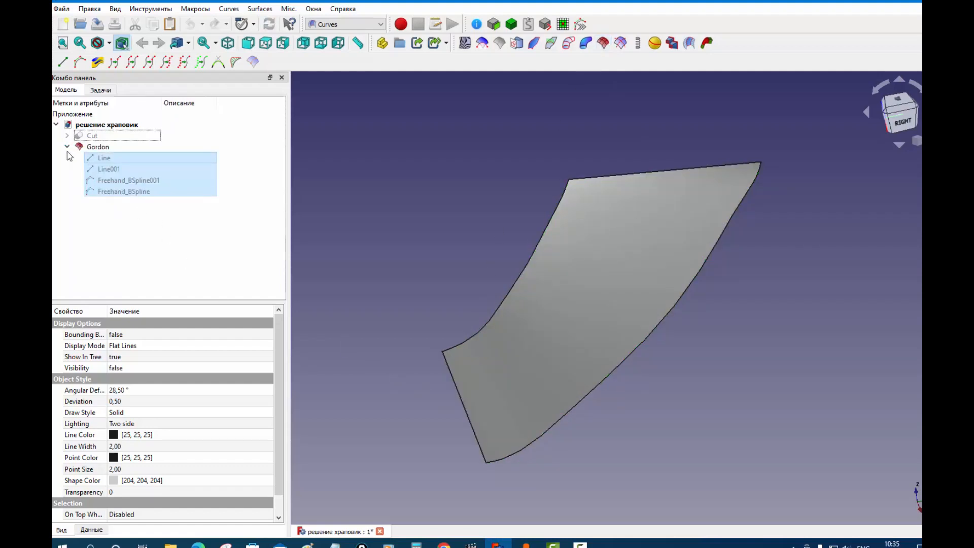
click(67, 147)
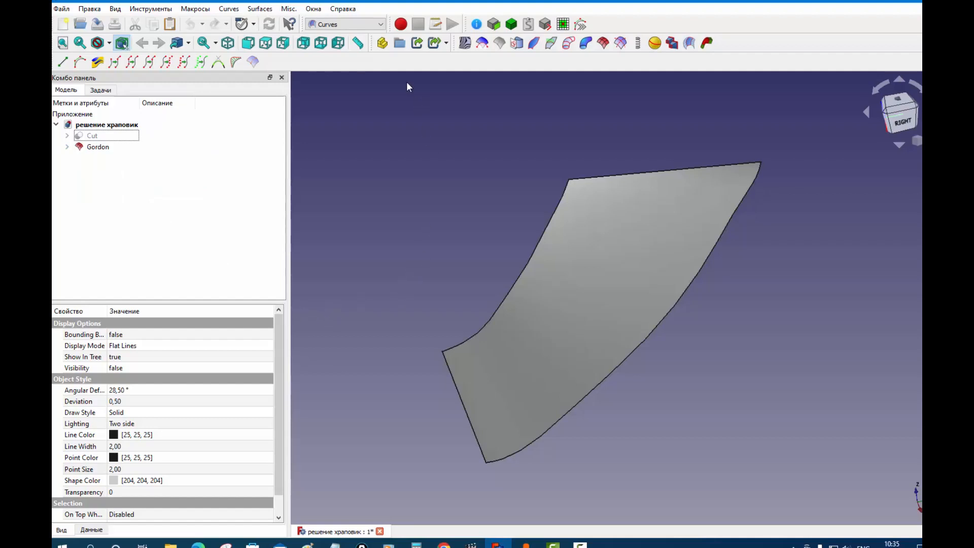
Extrude the Gordon surface in the Part workbench into a solid, 50 mm along a custom direction with Z 1.
click(380, 28)
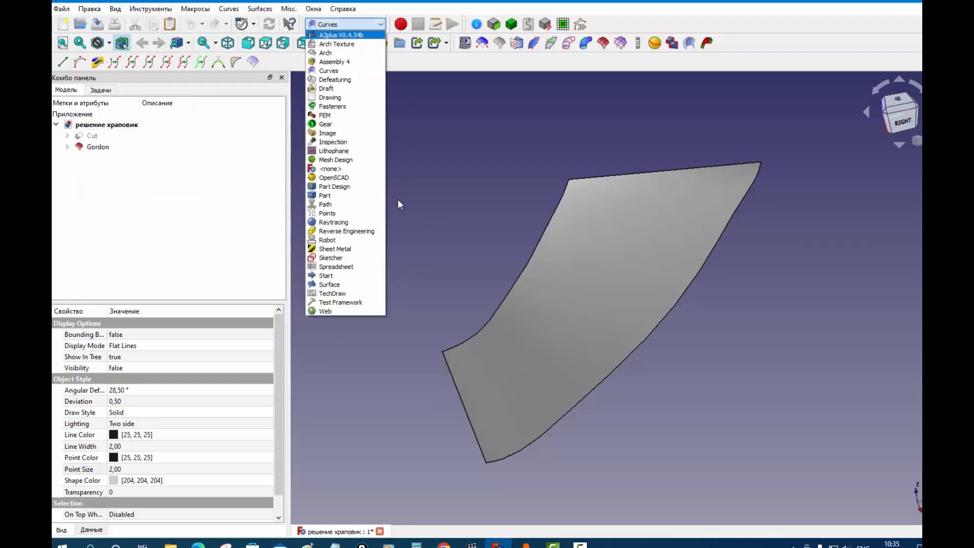
middle_drag(603, 459, 580, 479)
click(591, 352)
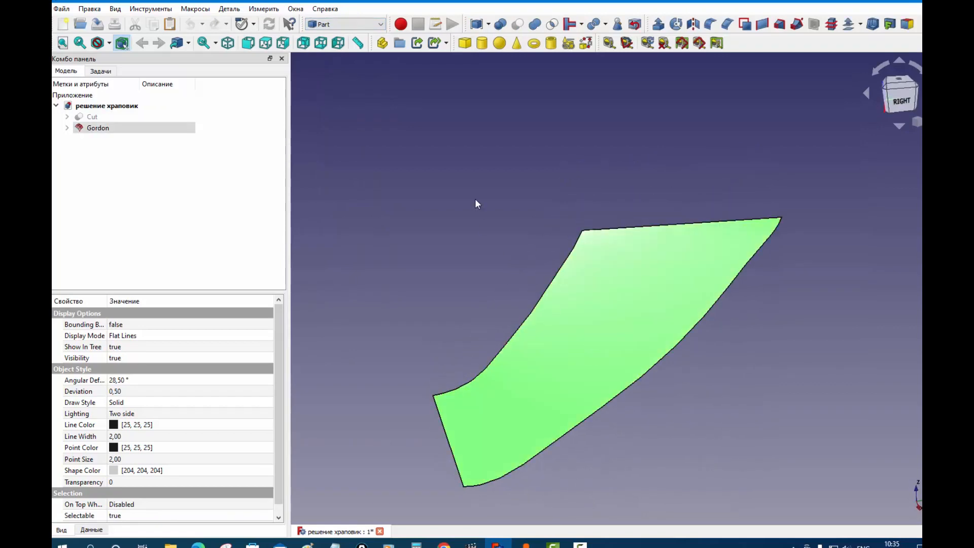
click(657, 24)
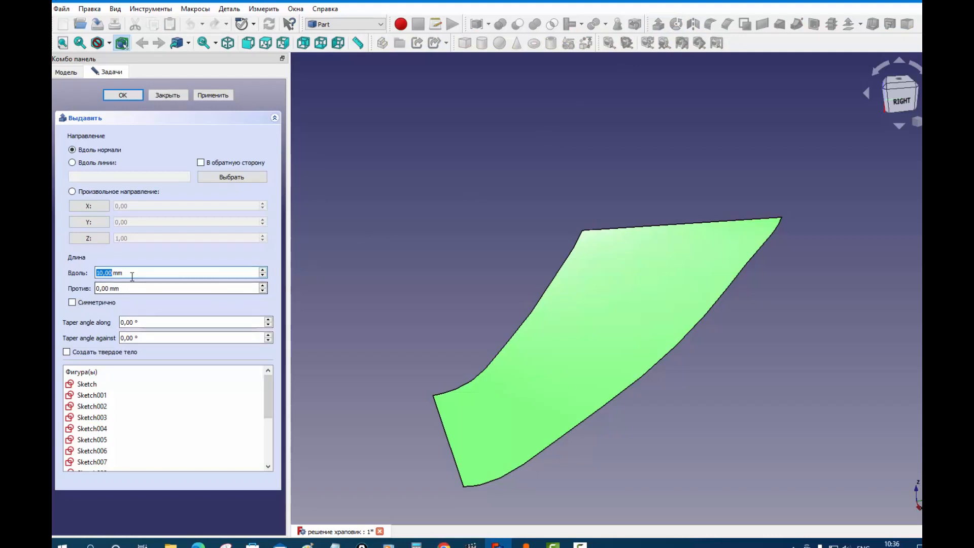
drag(124, 273, 70, 276)
text(5)
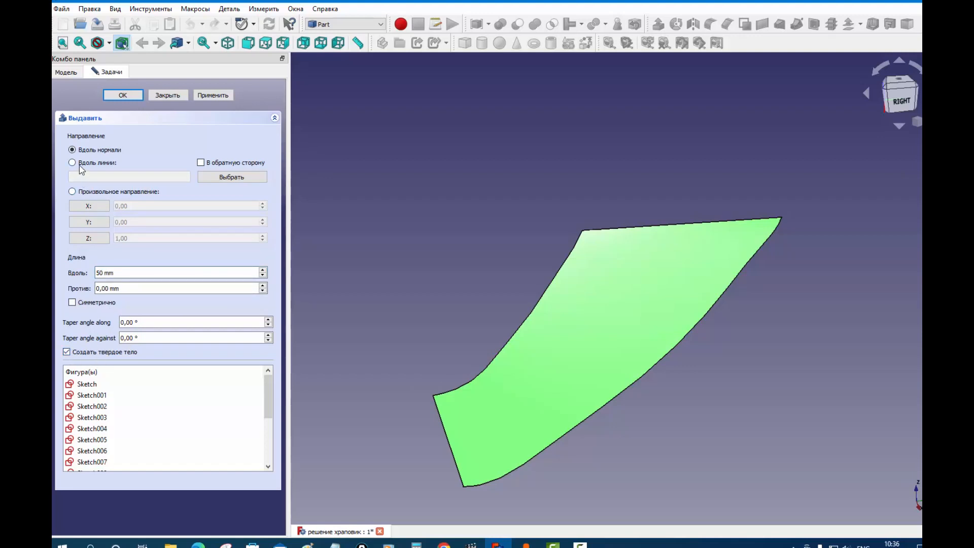
click(72, 191)
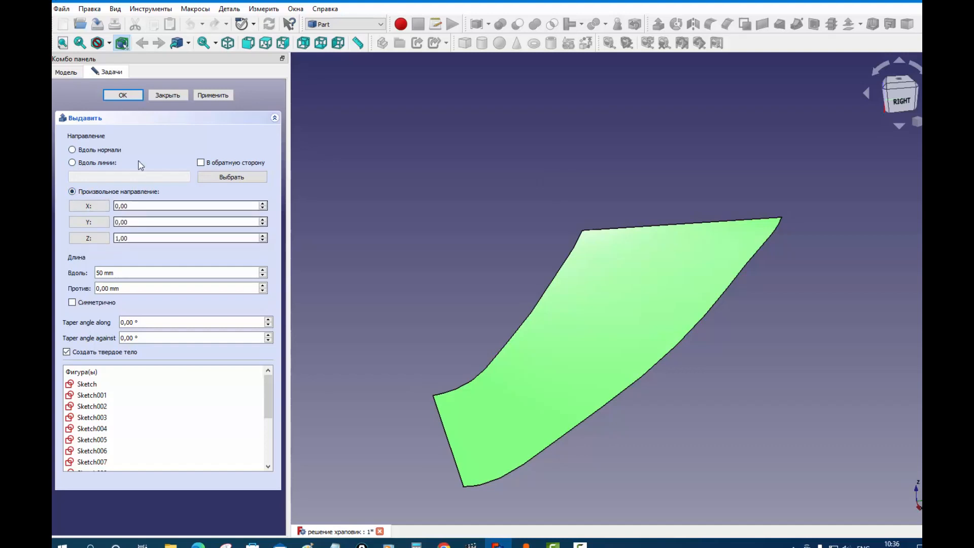
click(123, 94)
Show the Cut solid together with the extruded ramp block.
scroll(412, 318, down, 5)
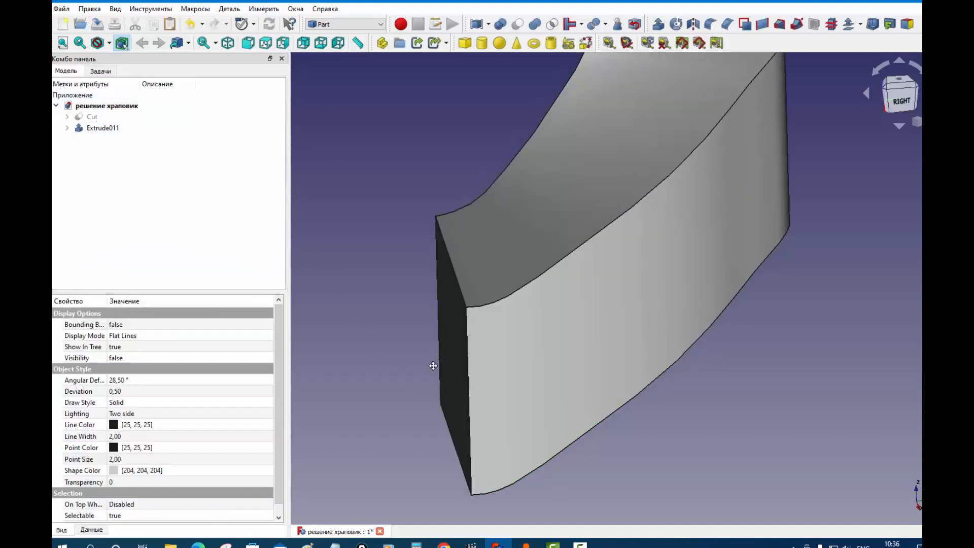
click(68, 116)
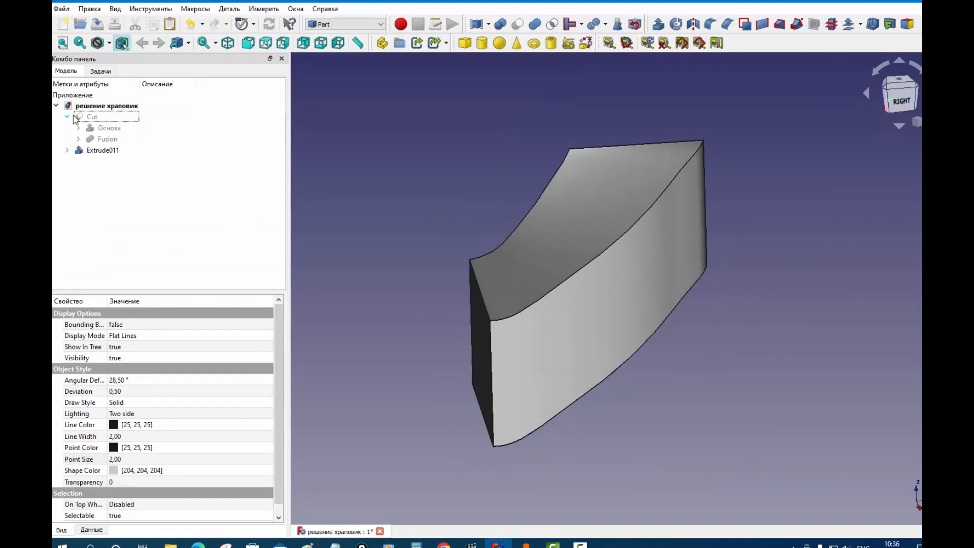
click(90, 118)
key(space)
middle_drag(565, 467, 558, 484)
click(171, 256)
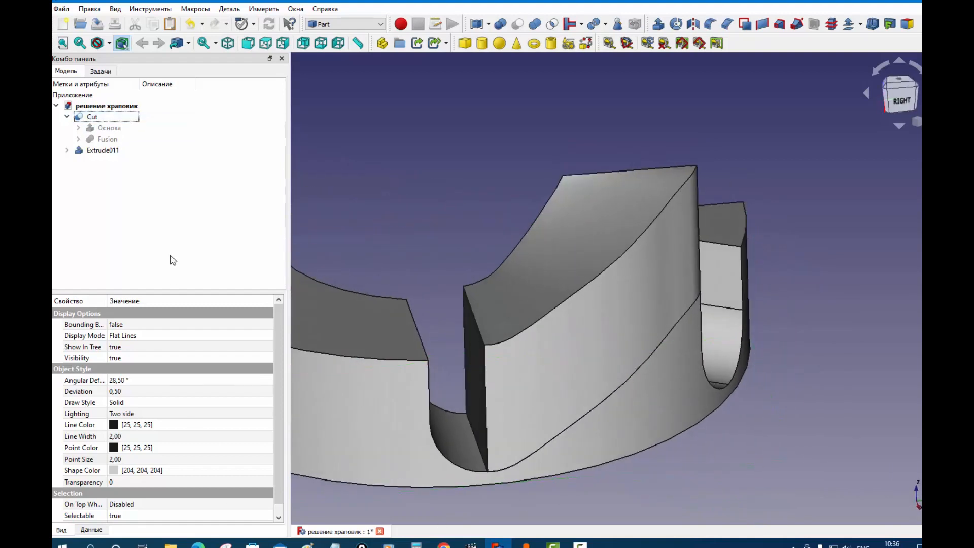
Subtract the extruded ramp block from the Cut solid with a Boolean cut.
click(63, 118)
click(89, 117)
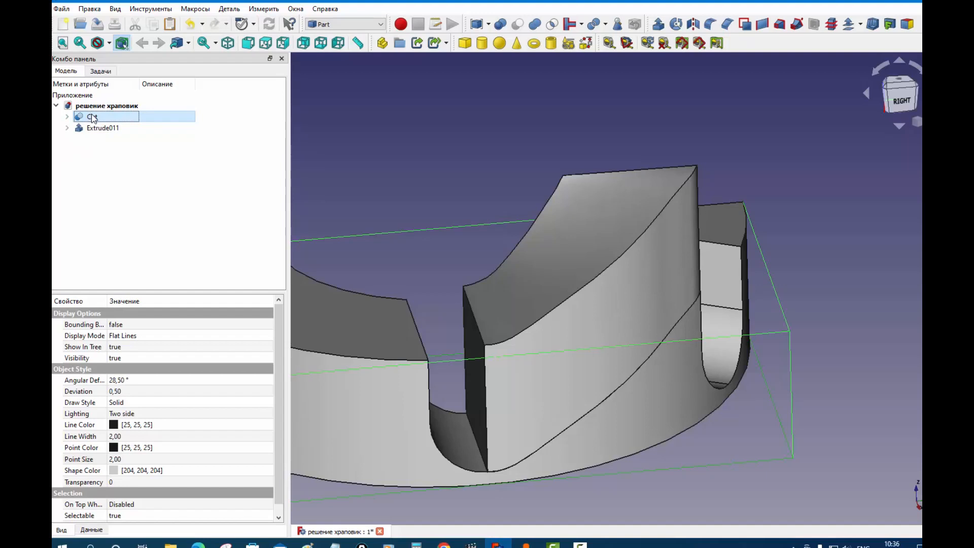
ctrl+click(101, 128)
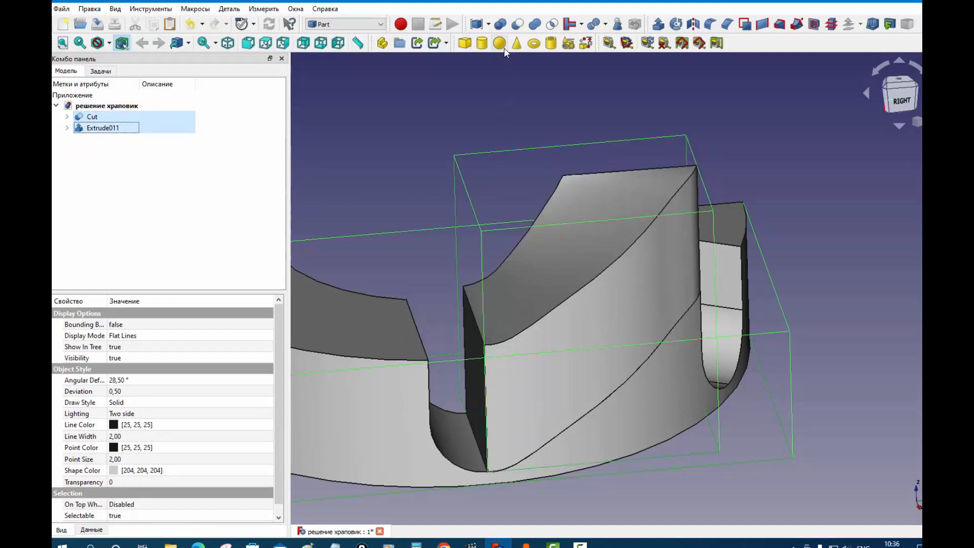
click(520, 24)
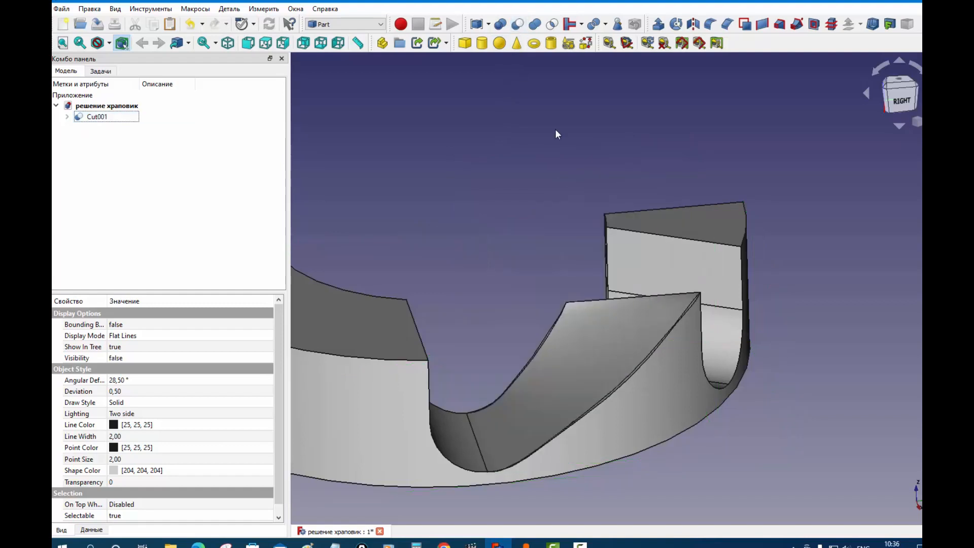
Hide the Gordon surface nested under the extrusion in the new cut.
middle_drag(502, 314, 534, 288)
click(67, 117)
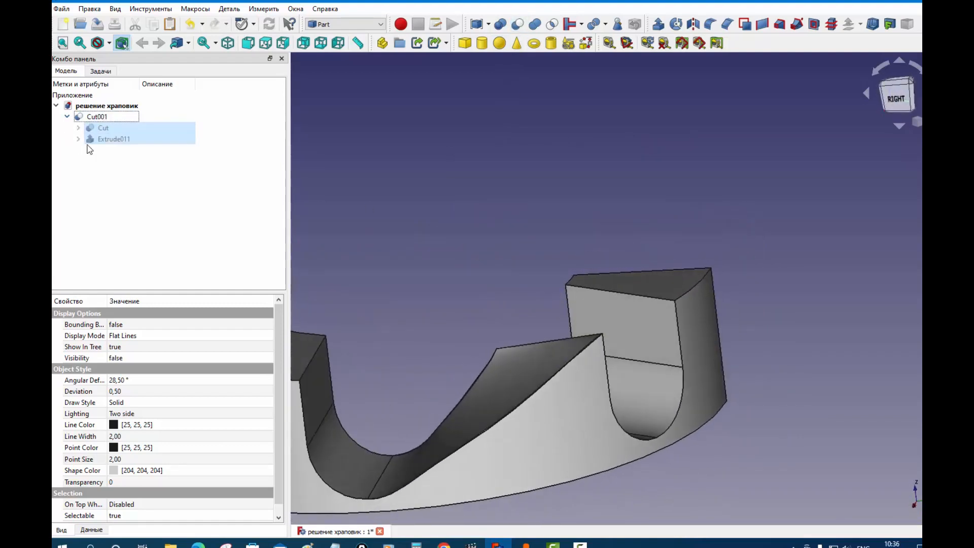
click(78, 139)
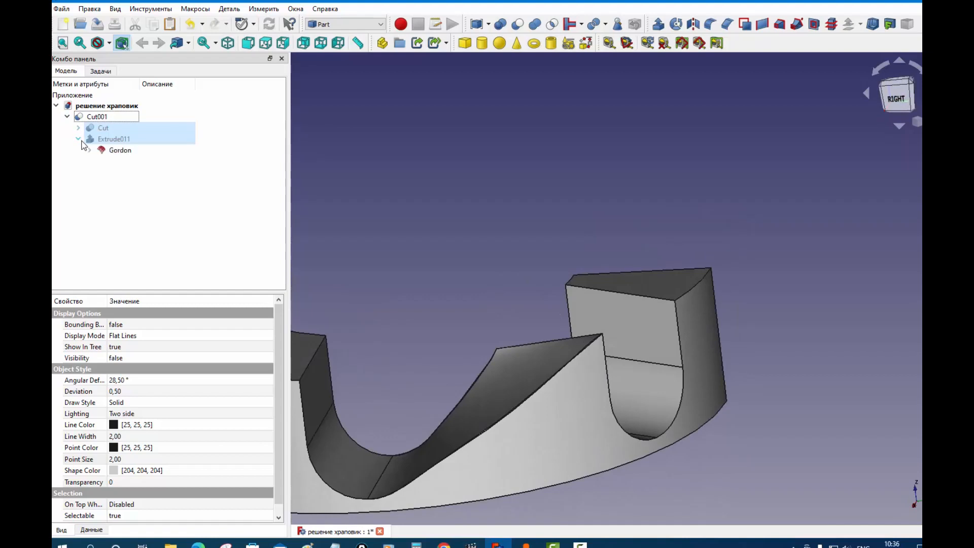
click(115, 150)
View the smooth-ramped coupling from the rear and switch to the Curves workbench.
middle_drag(485, 147, 488, 331)
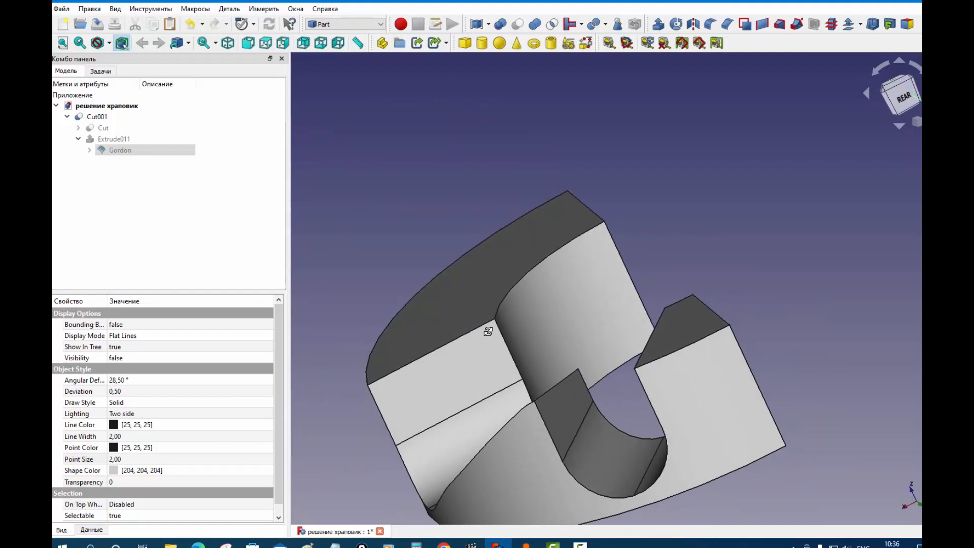
middle_drag(588, 278, 610, 169)
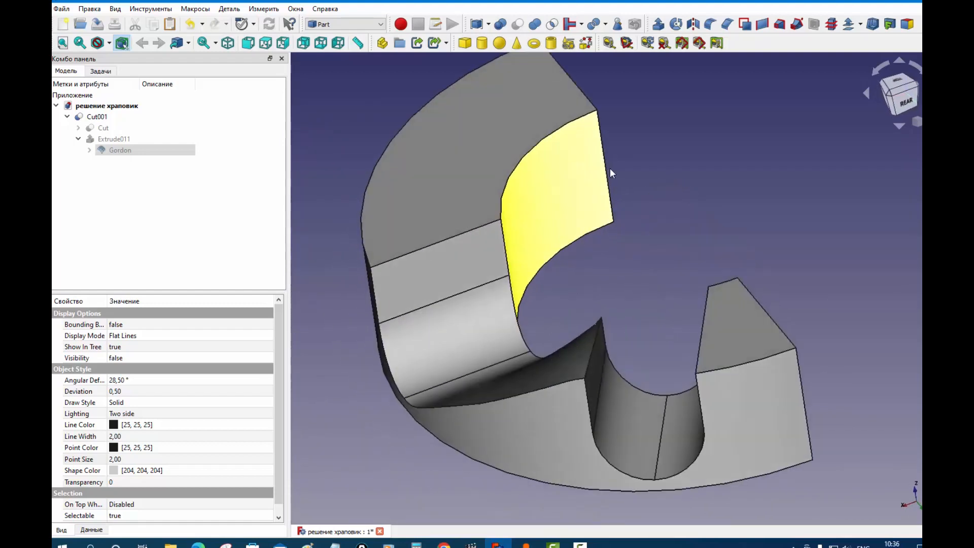
click(381, 25)
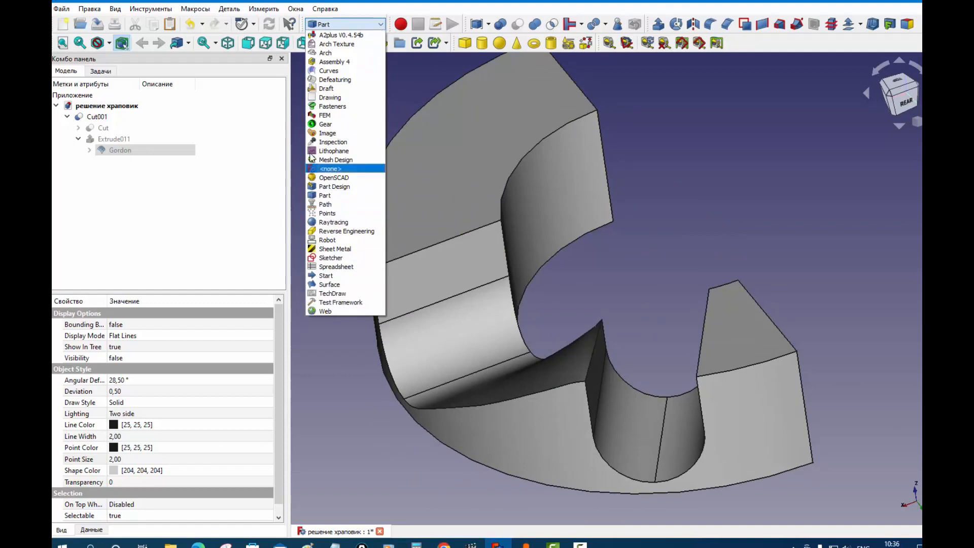
click(326, 71)
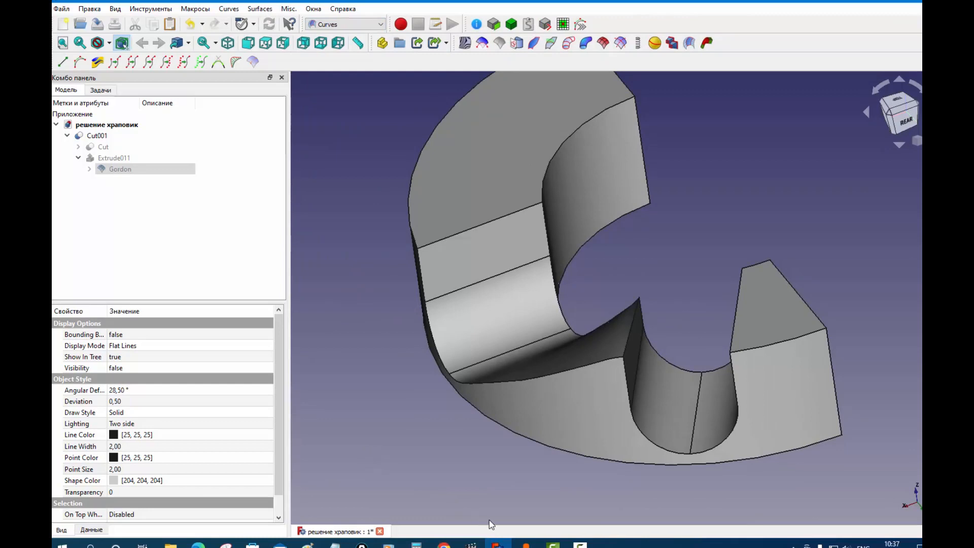
Extract the ramp face, the narrow tooth face and the adjoining curved groove face of Cut001 as separate face objects.
click(676, 423)
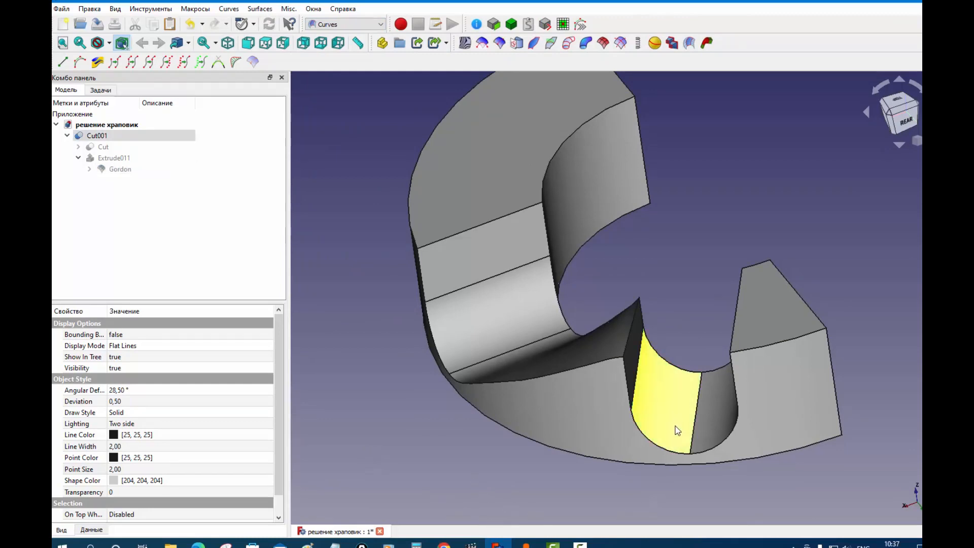
click(655, 385)
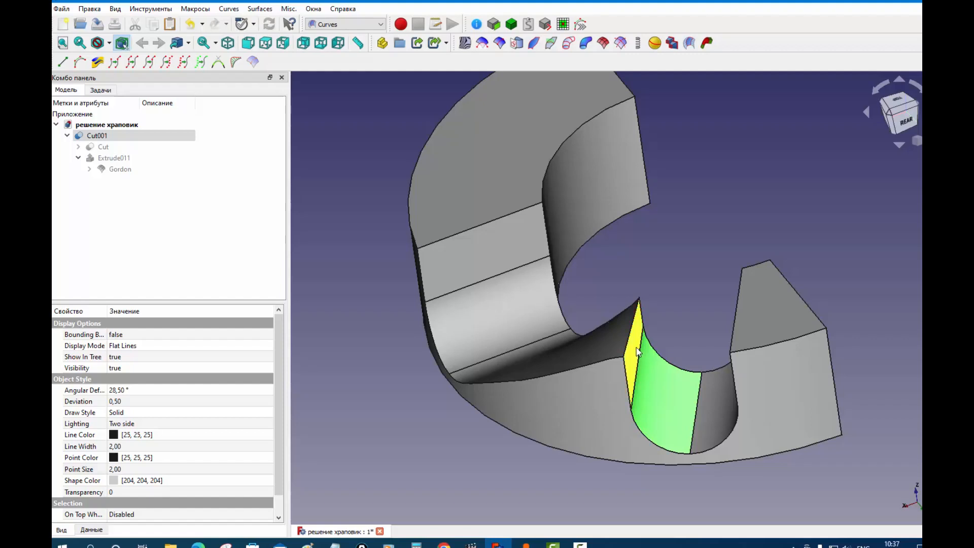
ctrl+click(632, 355)
ctrl+click(617, 343)
middle_drag(421, 426, 485, 463)
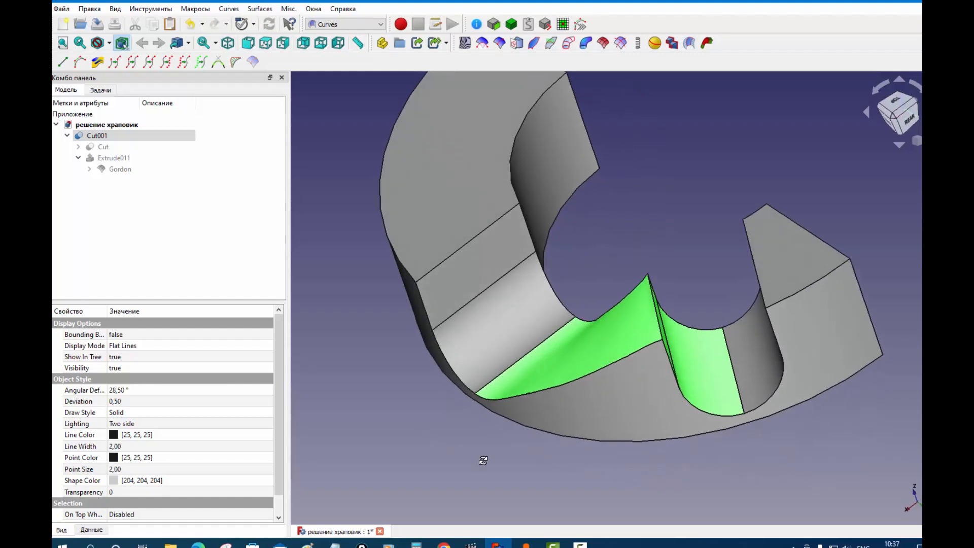
click(493, 24)
click(456, 184)
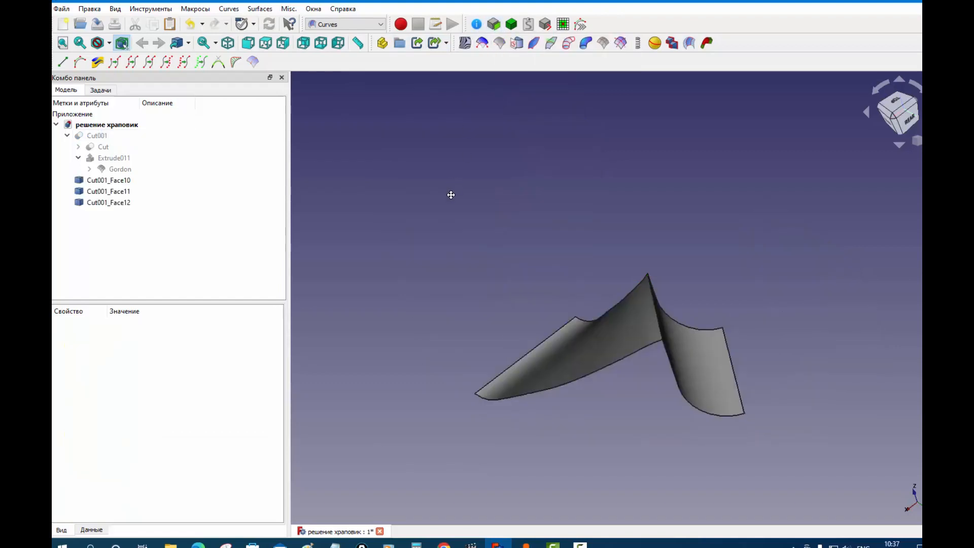
Switch to the Part workbench and combine the three extracted faces into one compound.
click(382, 25)
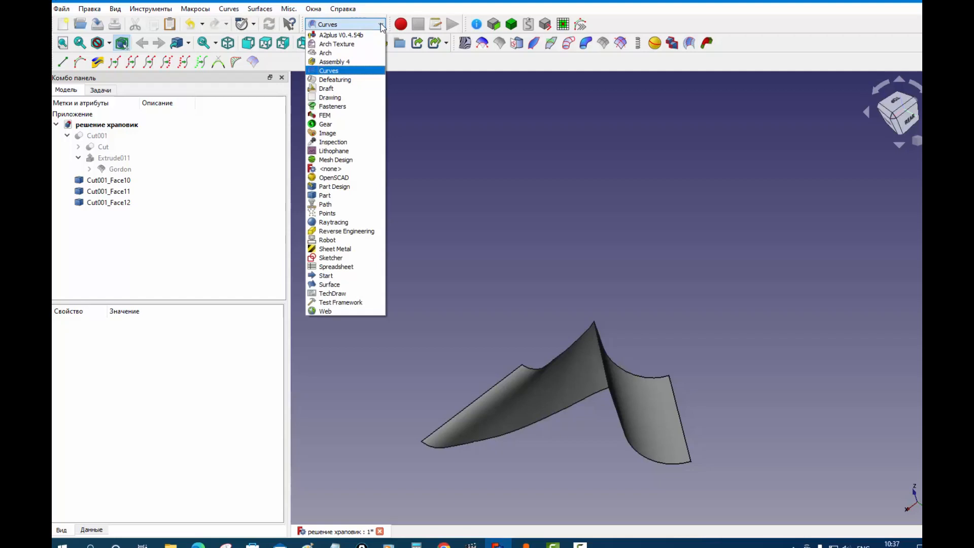
click(345, 196)
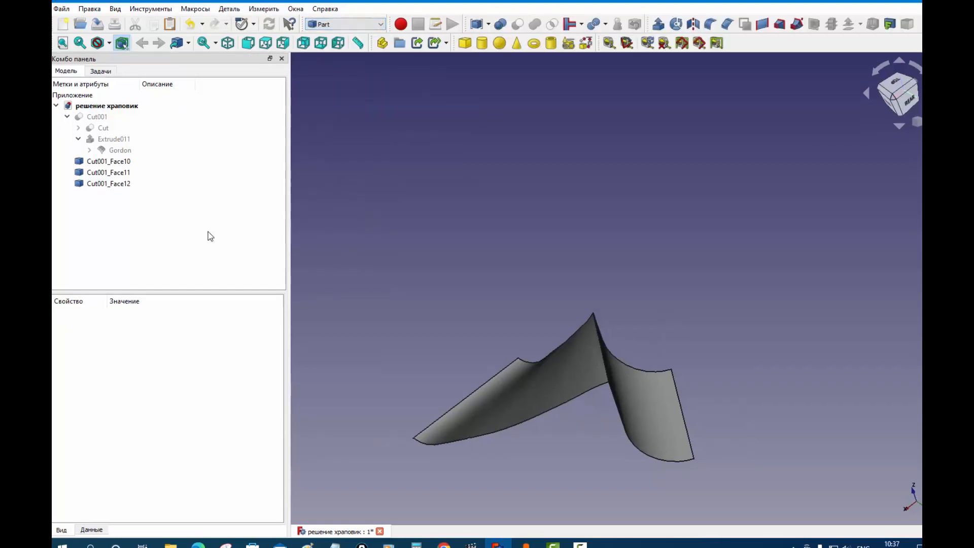
click(118, 162)
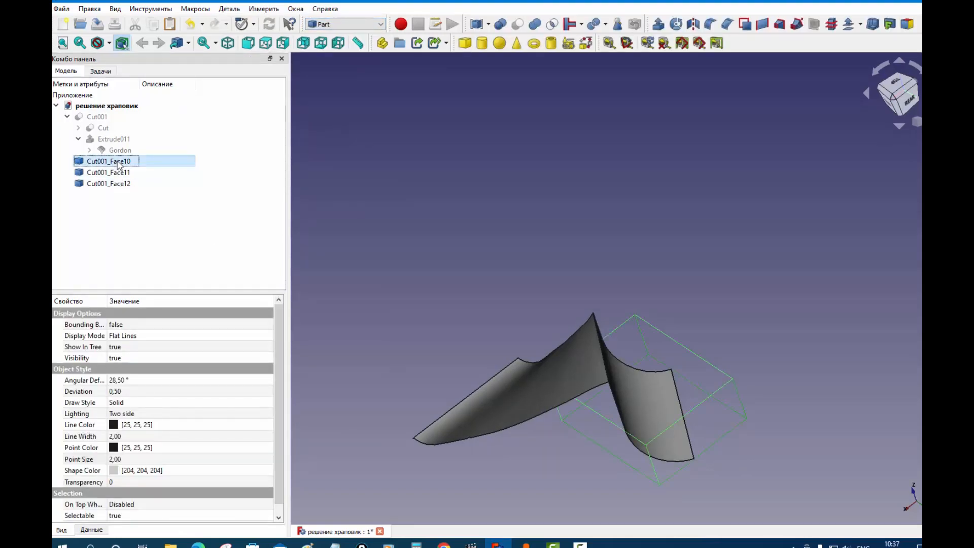
shift+click(114, 184)
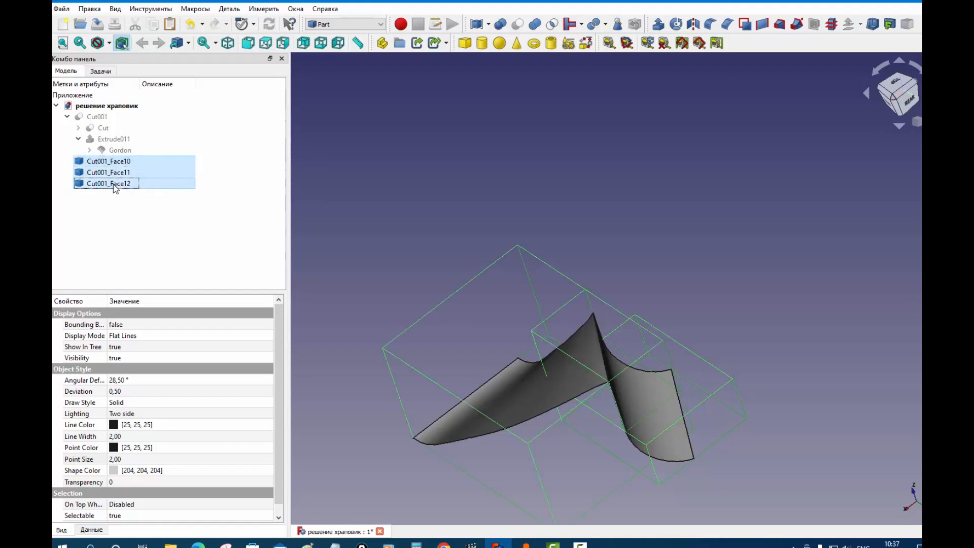
click(474, 27)
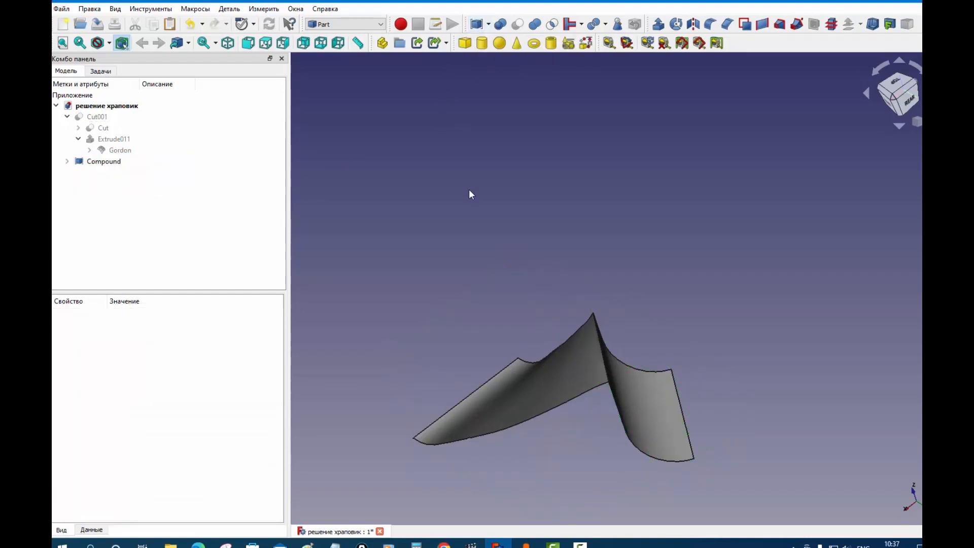
middle_drag(468, 190, 458, 186)
click(116, 164)
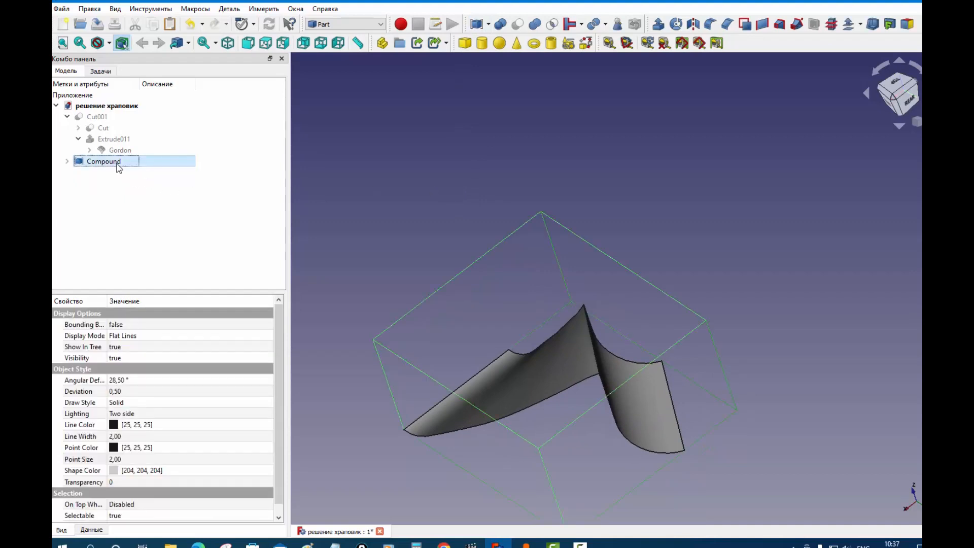
right_click(121, 168)
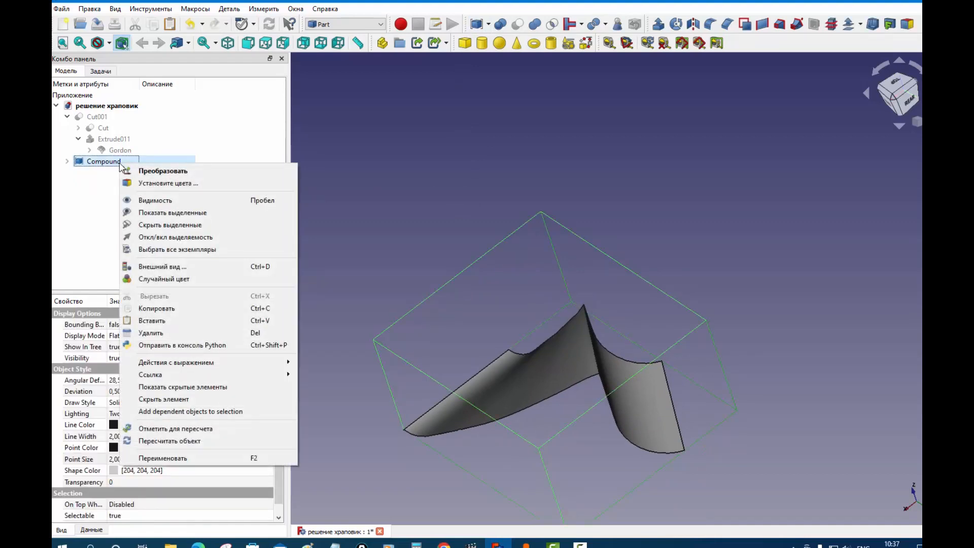
click(158, 308)
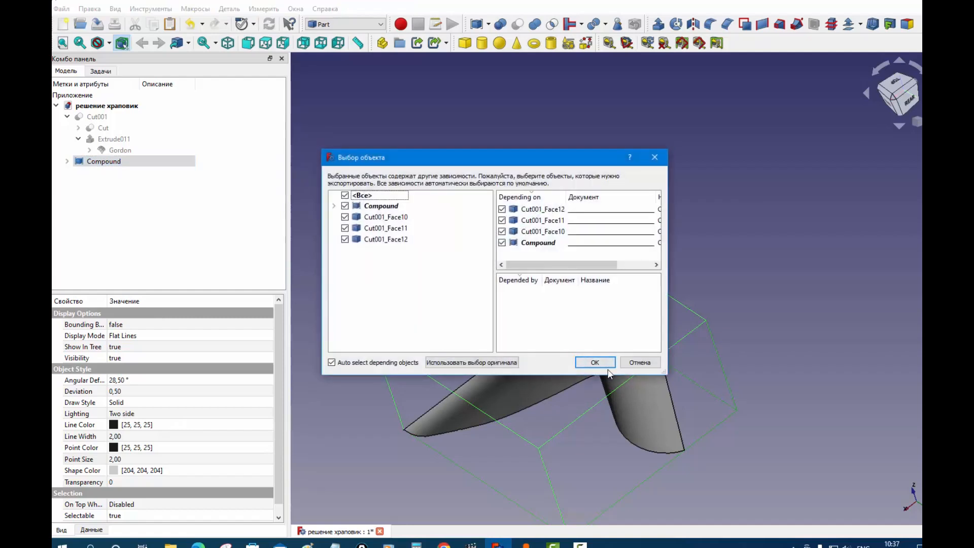
click(640, 362)
Create five simple copies of the face compound.
click(112, 162)
click(229, 9)
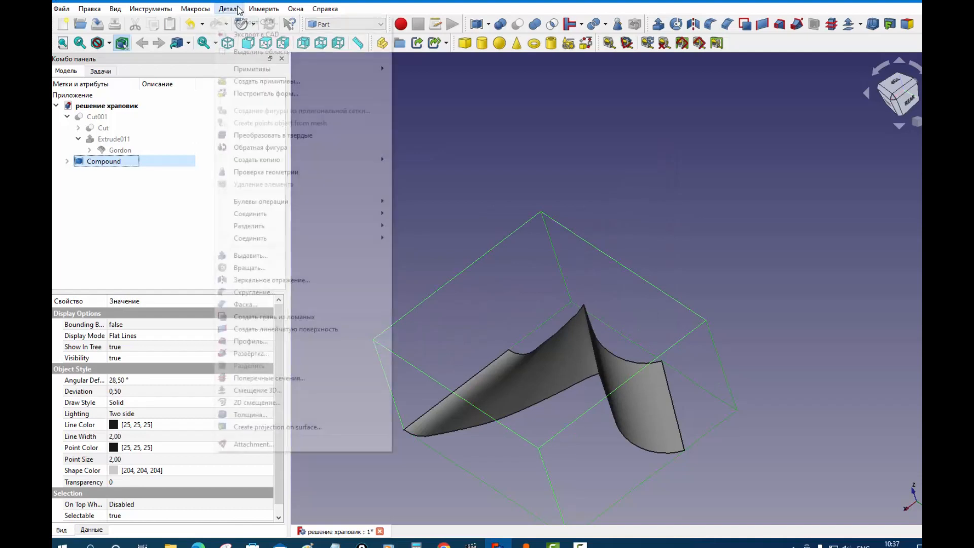
mouse_move(256, 159)
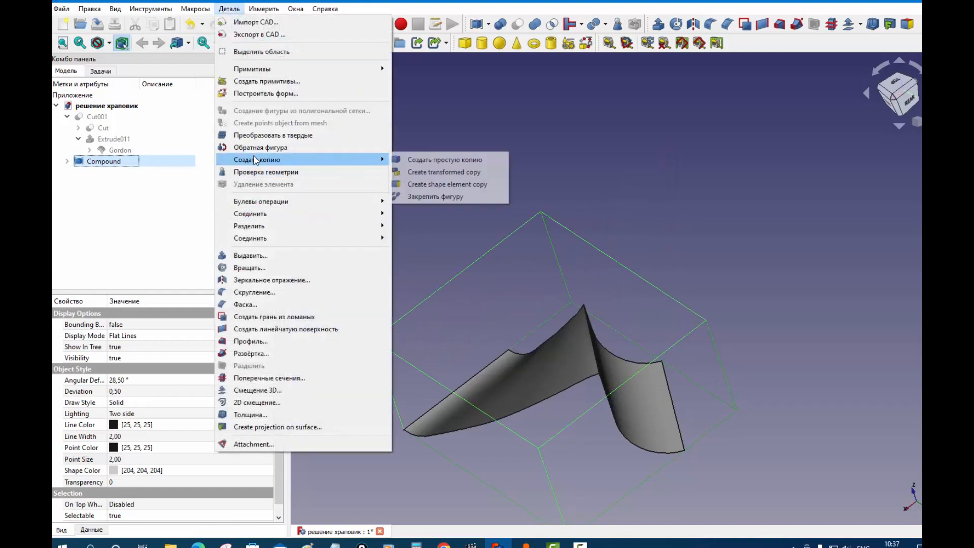
click(446, 161)
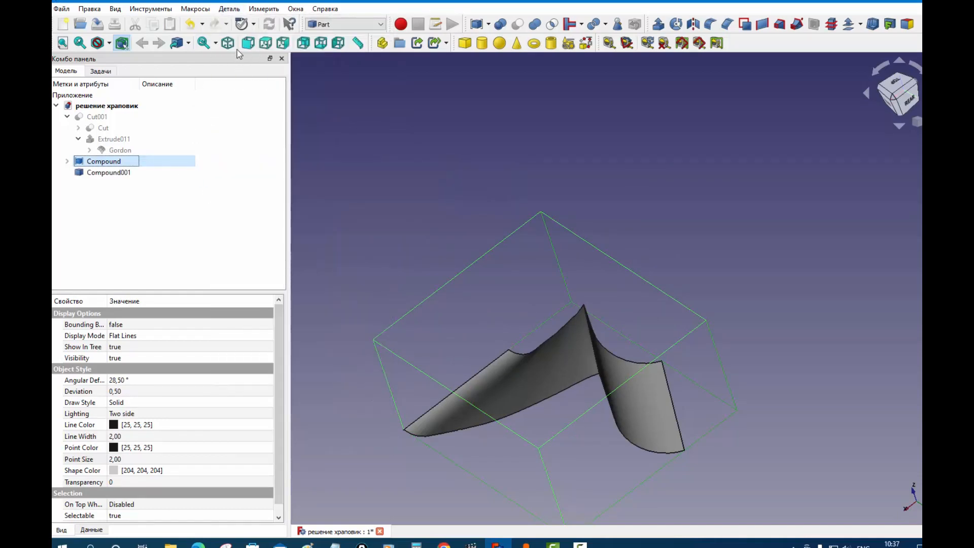
click(229, 8)
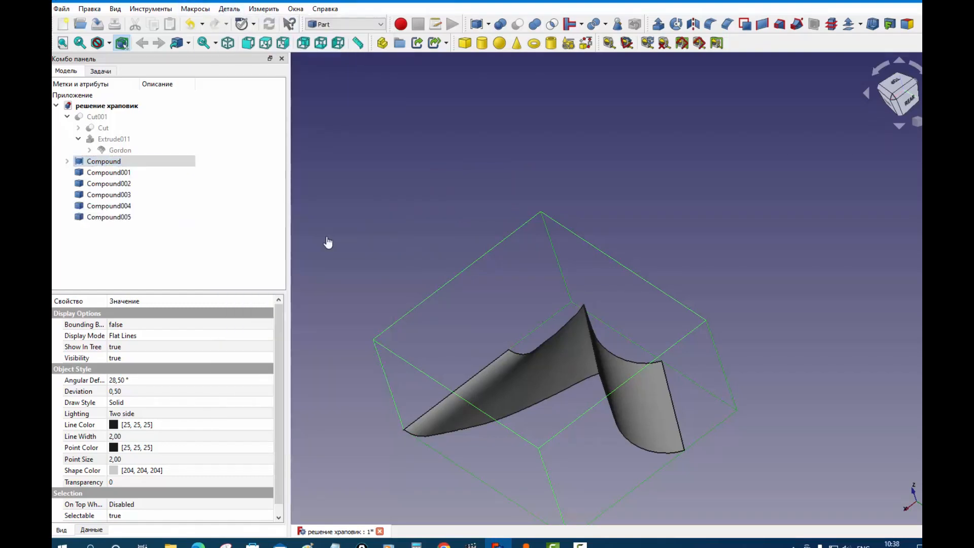
click(330, 239)
middle_drag(353, 200, 370, 152)
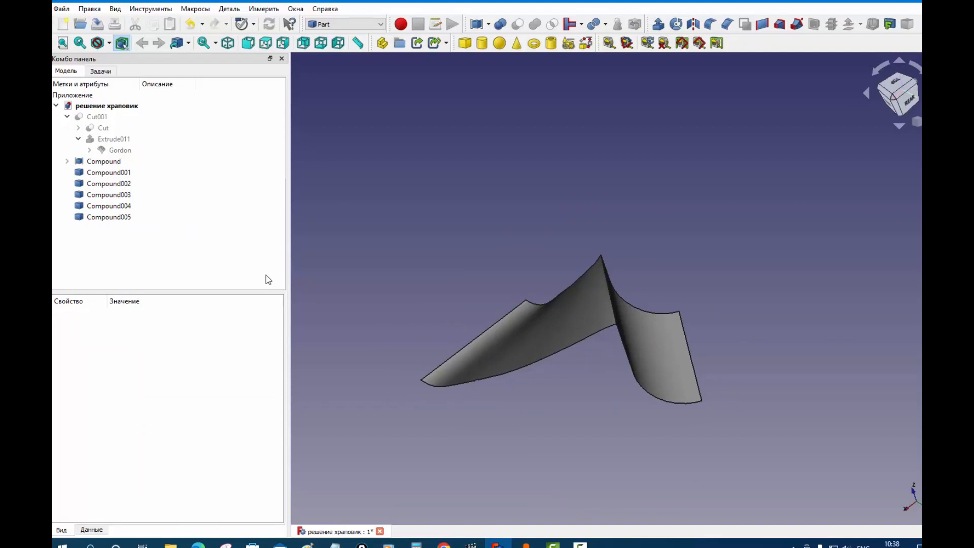
Set the placement angle of the first copy, Compound001, to 60°.
click(117, 175)
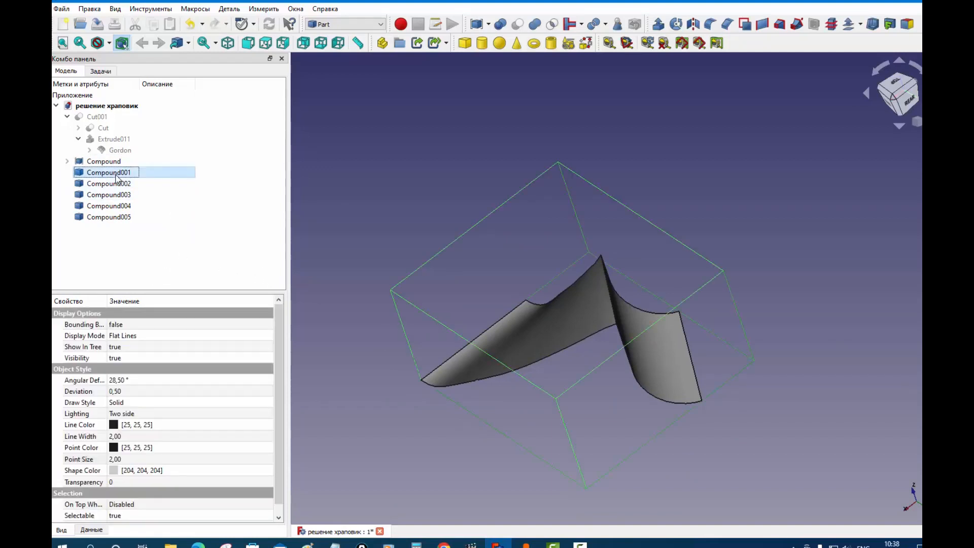
click(88, 530)
click(56, 324)
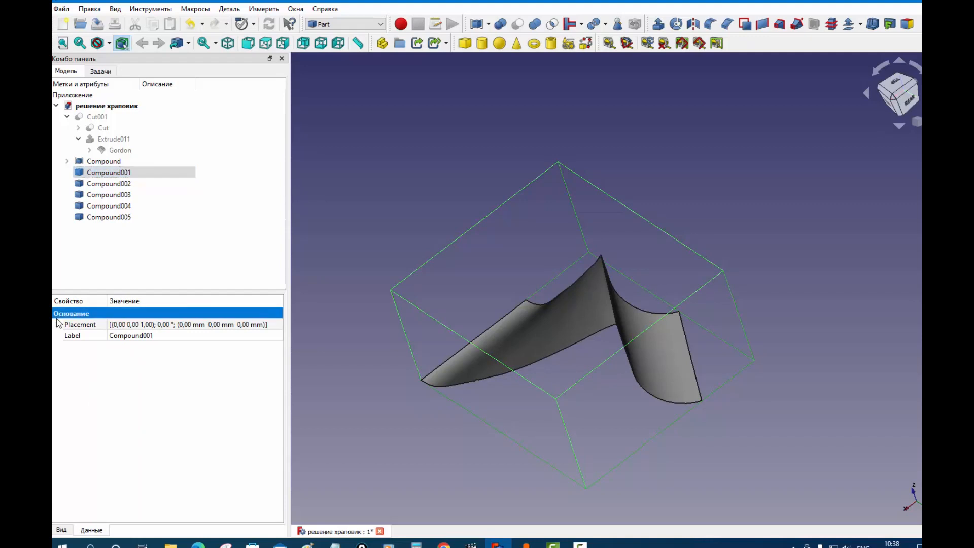
click(121, 336)
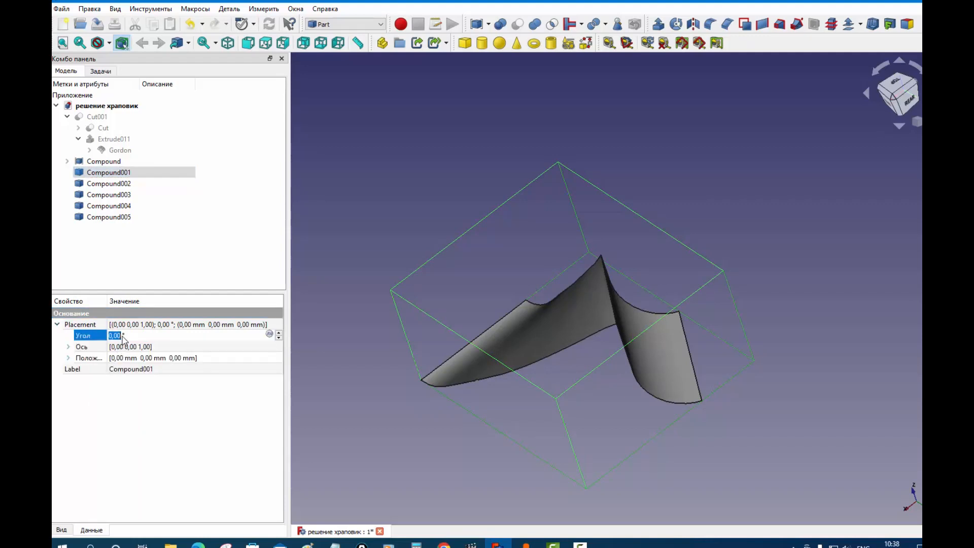
text(60)
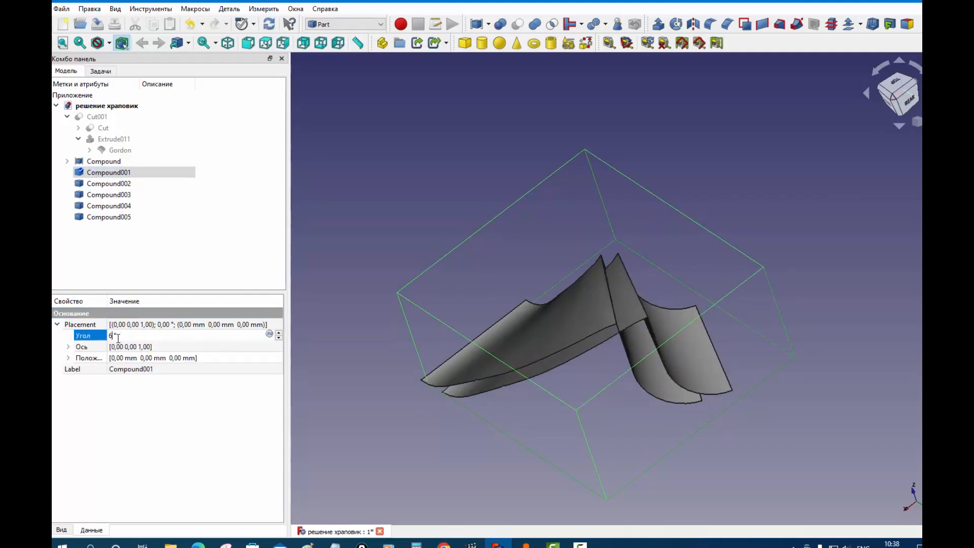
click(178, 274)
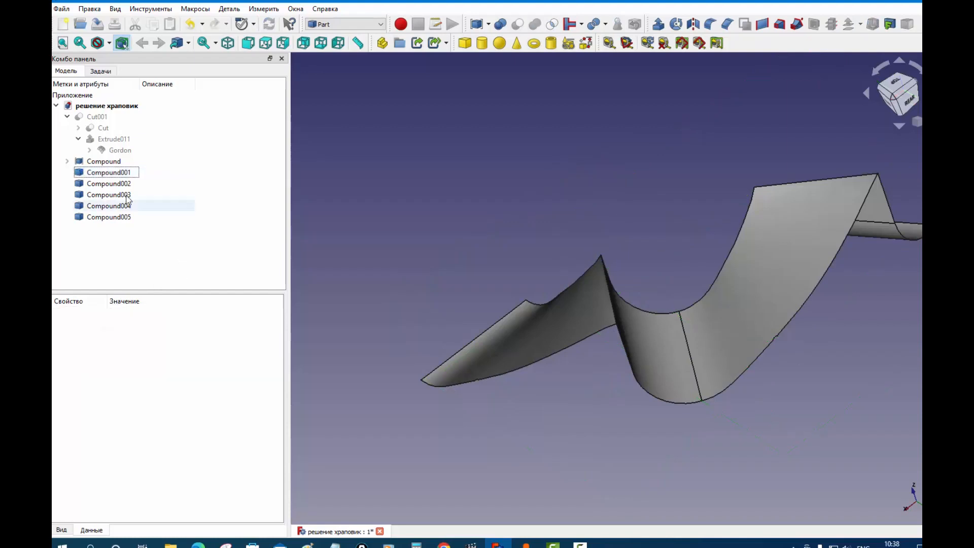
Set the placement angle of the second copy, Compound002, to 120°.
click(118, 183)
click(133, 336)
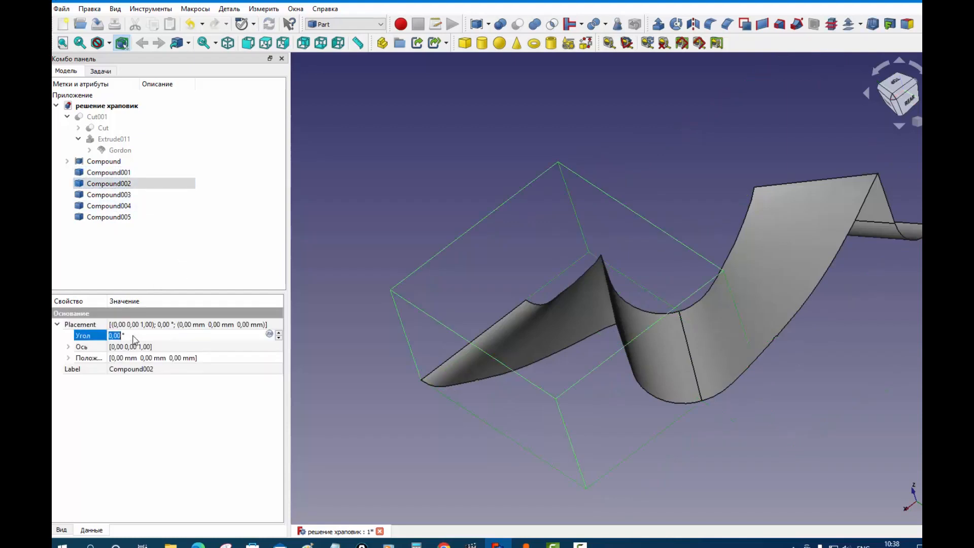
text(12)
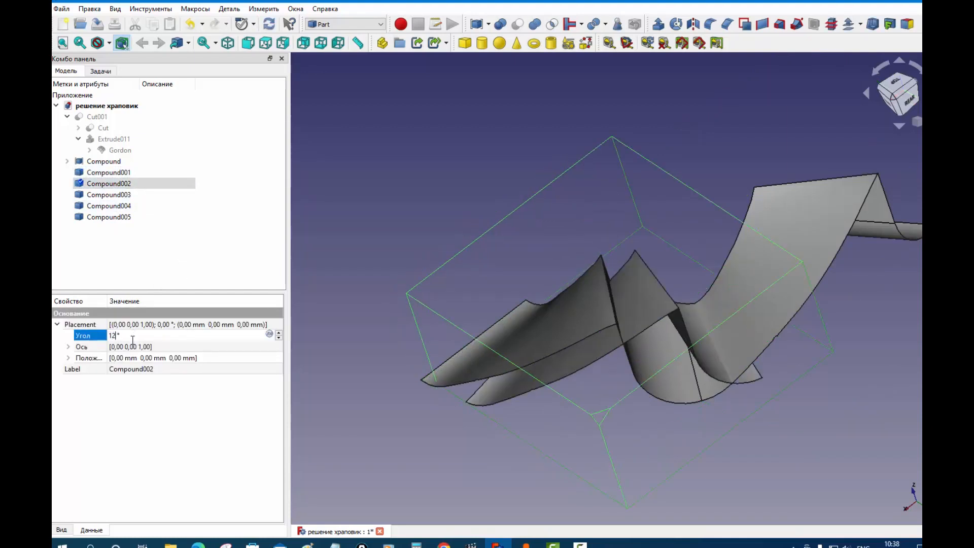
text(0)
key(Return)
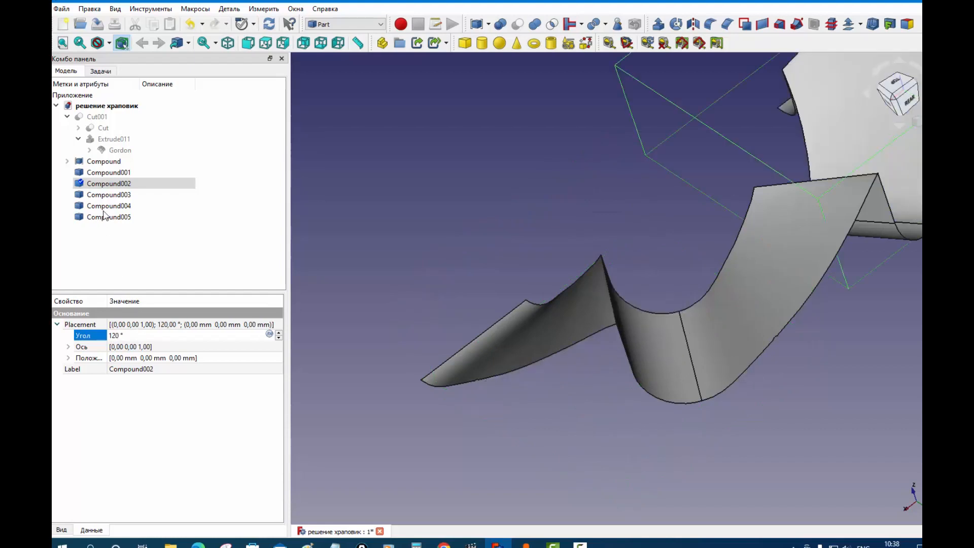
Set the placement angle of the third copy, Compound003, to 180°.
click(107, 195)
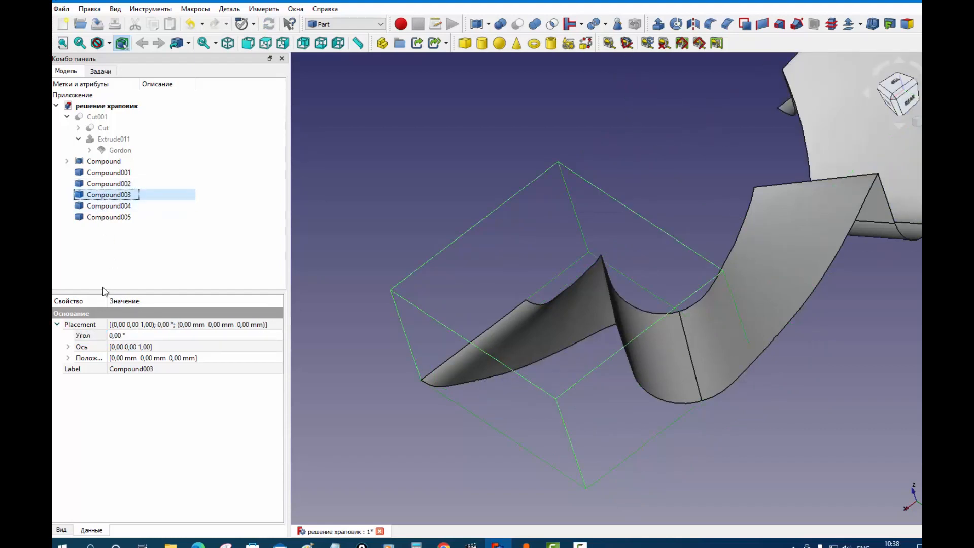
click(128, 335)
text(1)
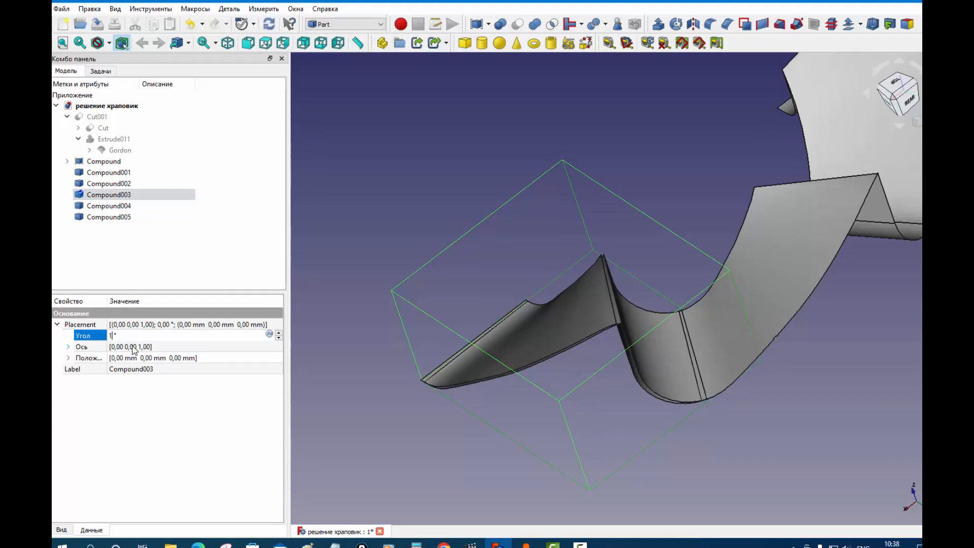
text(80)
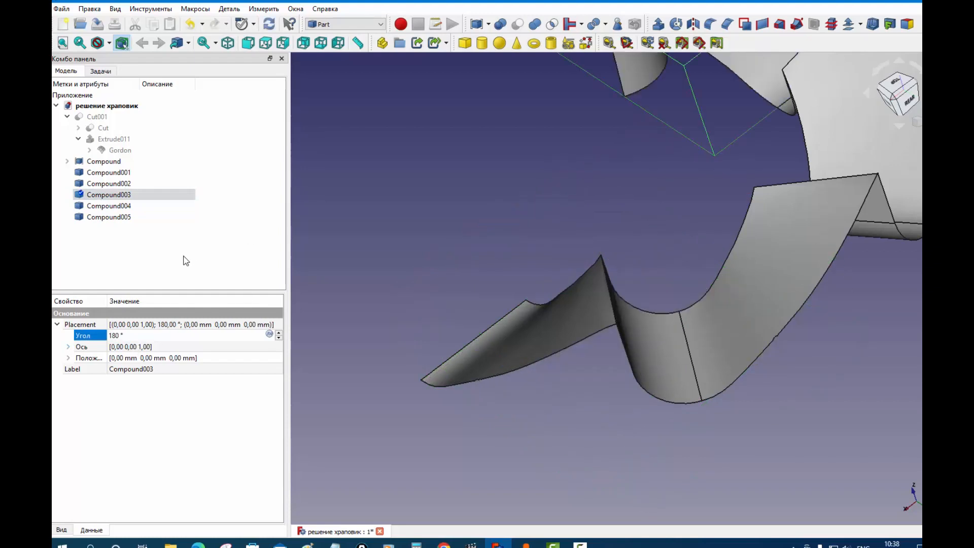
Set the placement angle of the fourth copy, Compound004, to -60°.
click(152, 206)
click(132, 335)
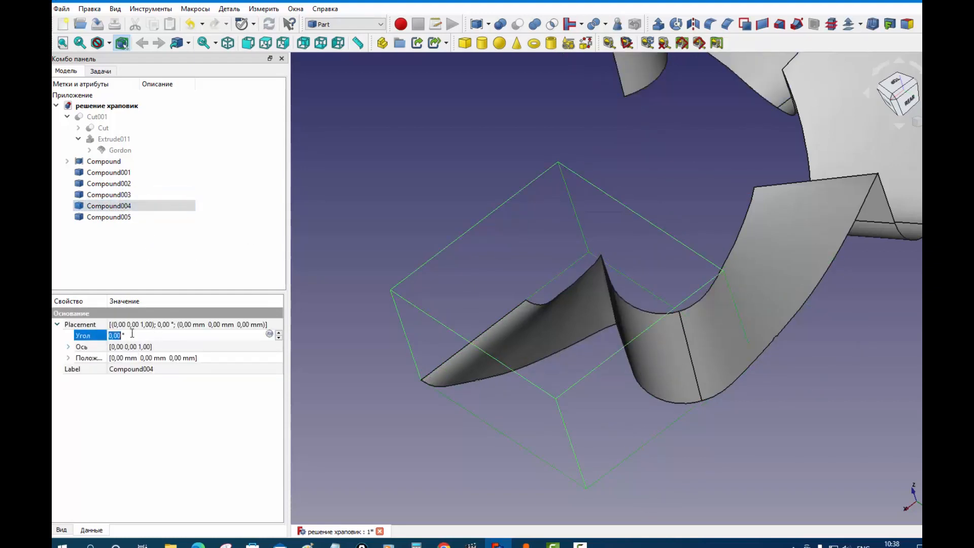
text(-60)
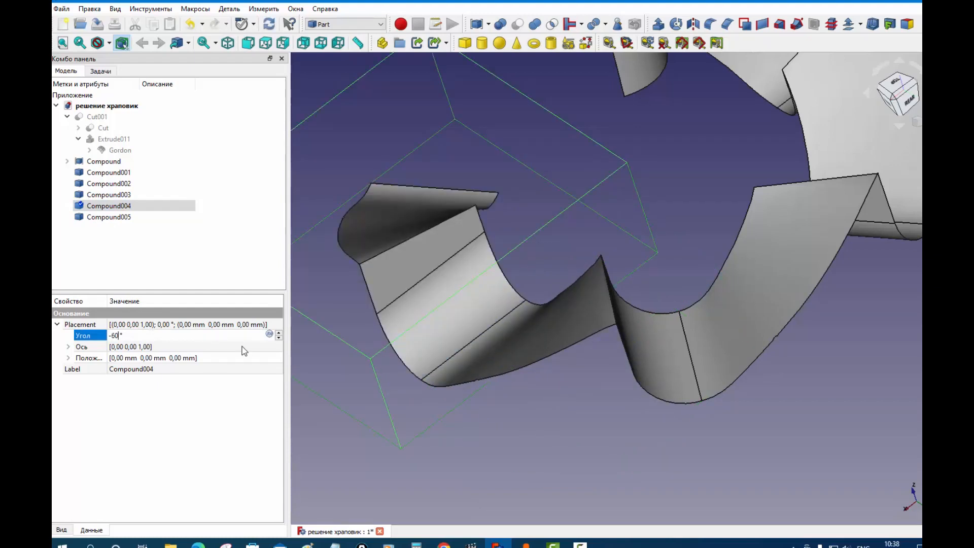
Set the placement angle of the fifth copy, Compound005, to -120° and check the whole ring of tooth surfaces.
click(129, 218)
click(138, 336)
text(-120)
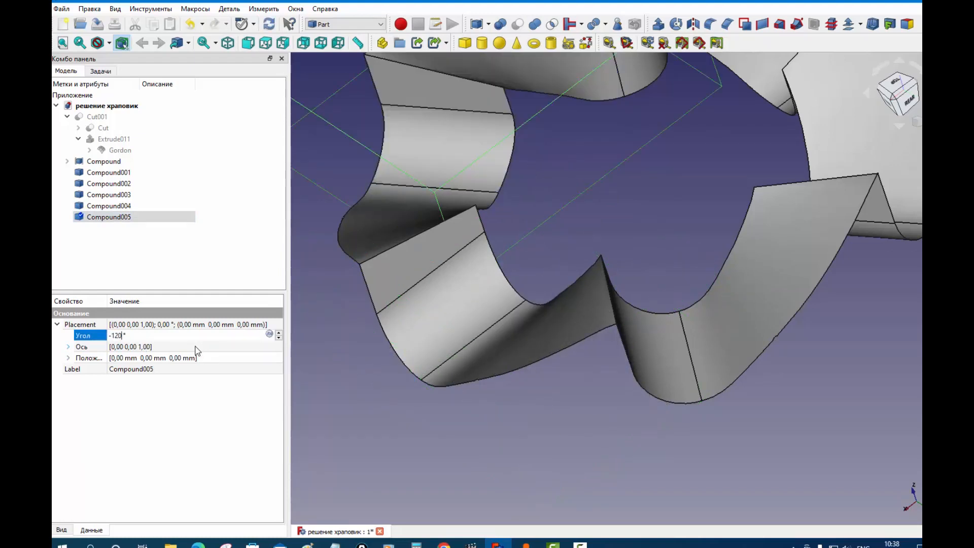
click(541, 407)
scroll(552, 393, down, 3)
middle_drag(552, 392, 557, 424)
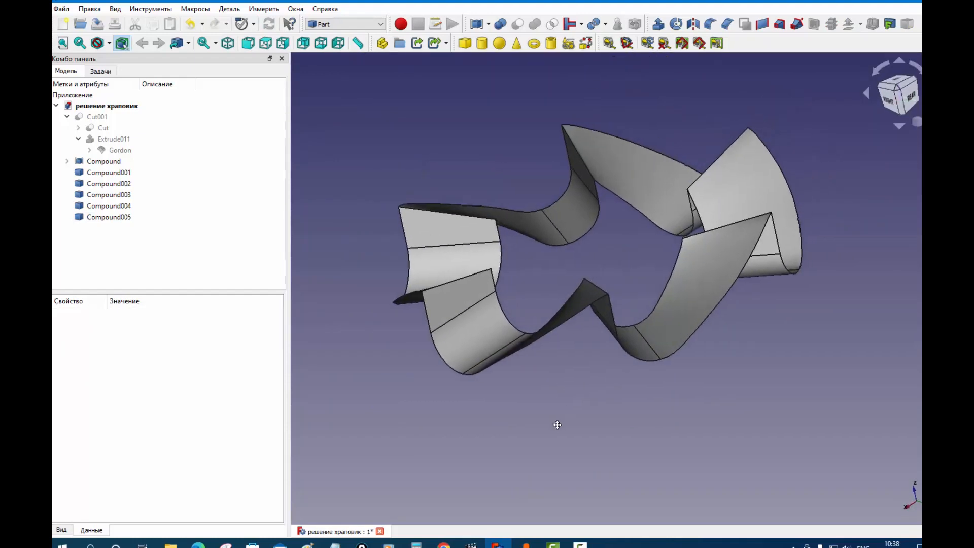
Combine the original face compound and its five rotated copies into a single compound.
click(118, 163)
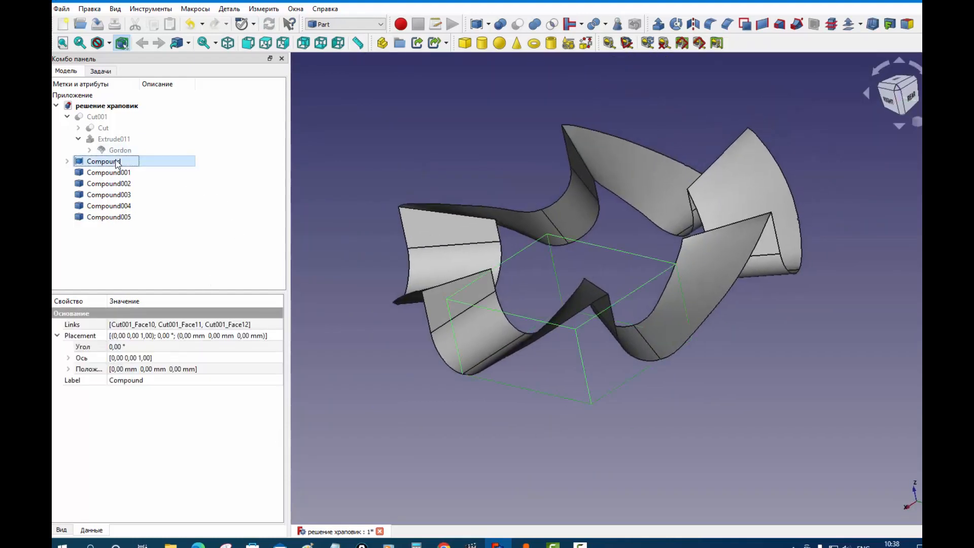
shift+click(122, 218)
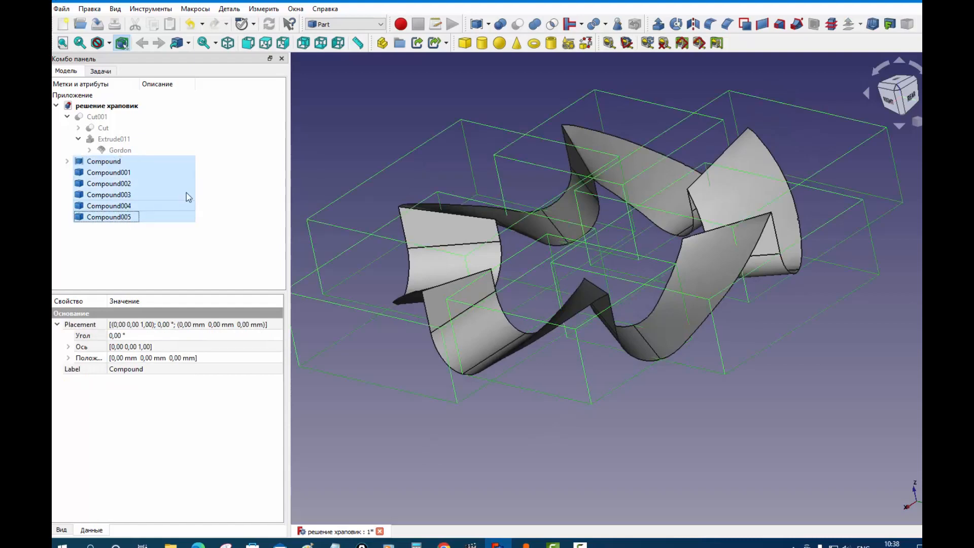
click(477, 24)
mouse_move(411, 149)
middle_down()
mouse_move(399, 160)
mouse_move(406, 150)
middle_up()
middle_drag(539, 293, 569, 256)
click(399, 144)
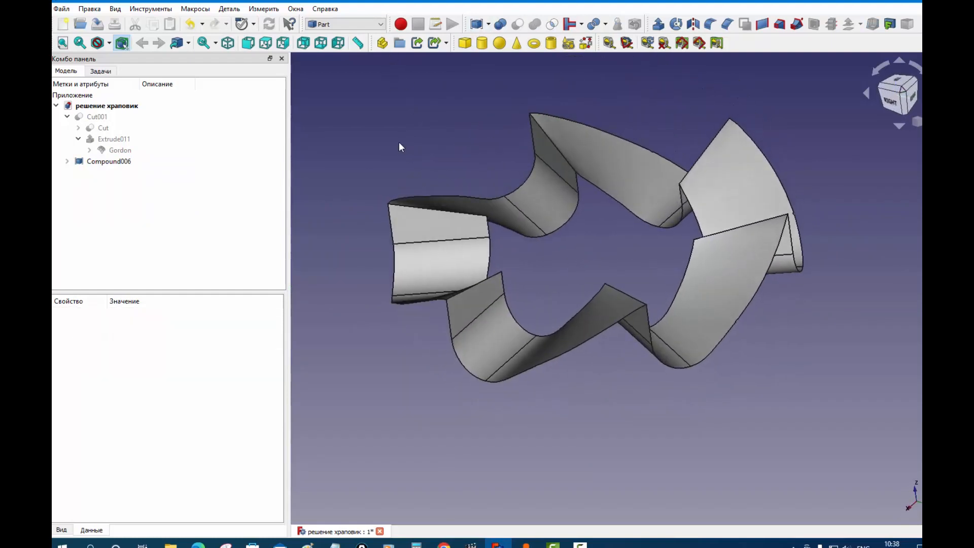
Add a tube 100 mm high with inner radius 65 mm and outer radius 105 mm, positioned at Z -35.90 mm around the tooth surfaces.
click(551, 44)
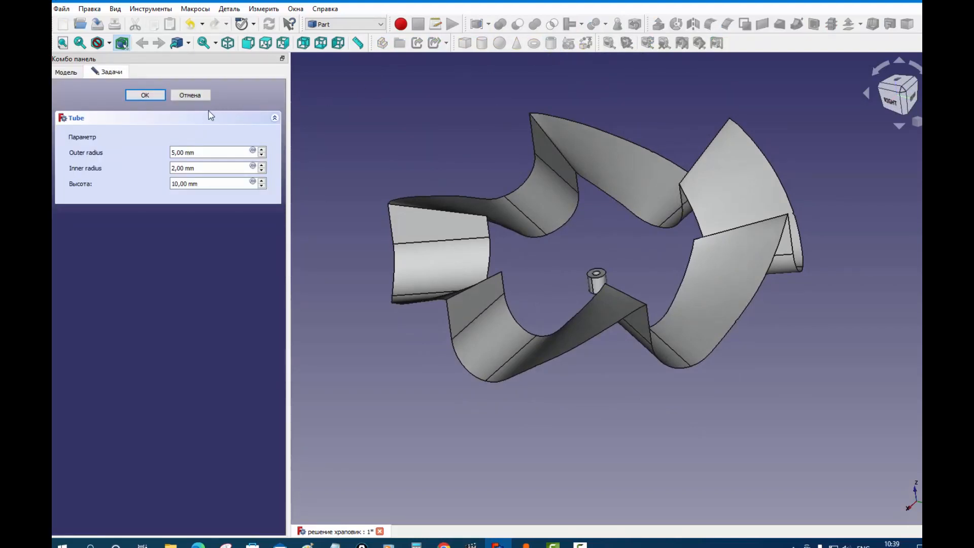
click(153, 95)
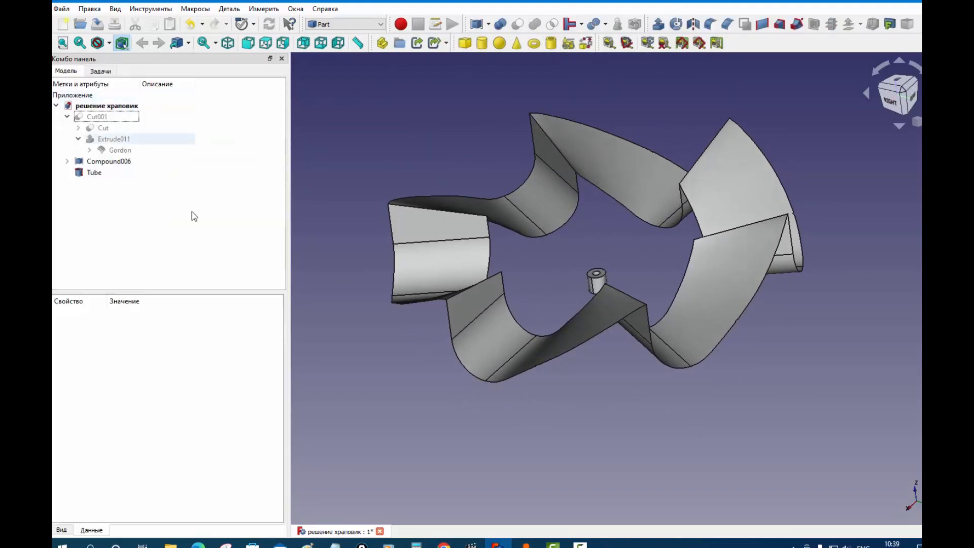
click(94, 173)
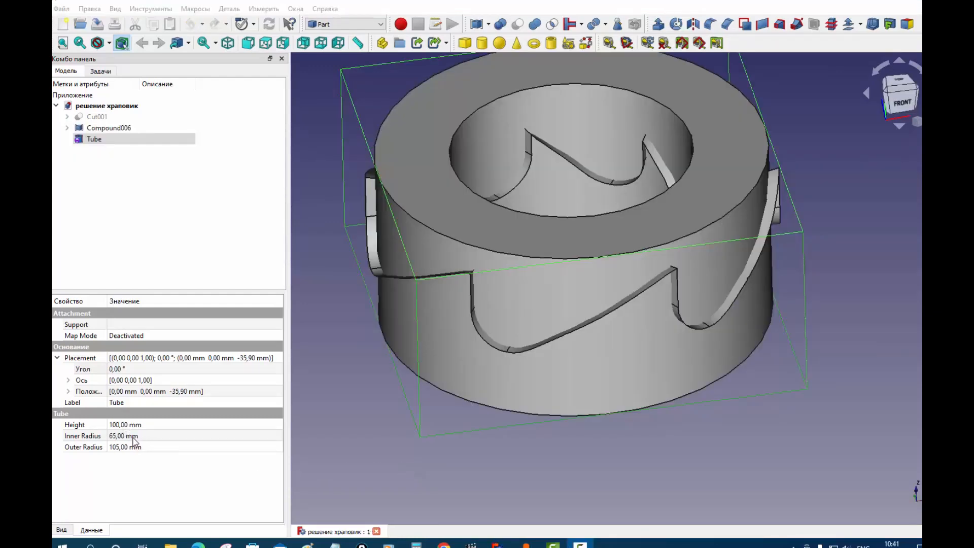
click(473, 482)
middle_drag(562, 450, 578, 502)
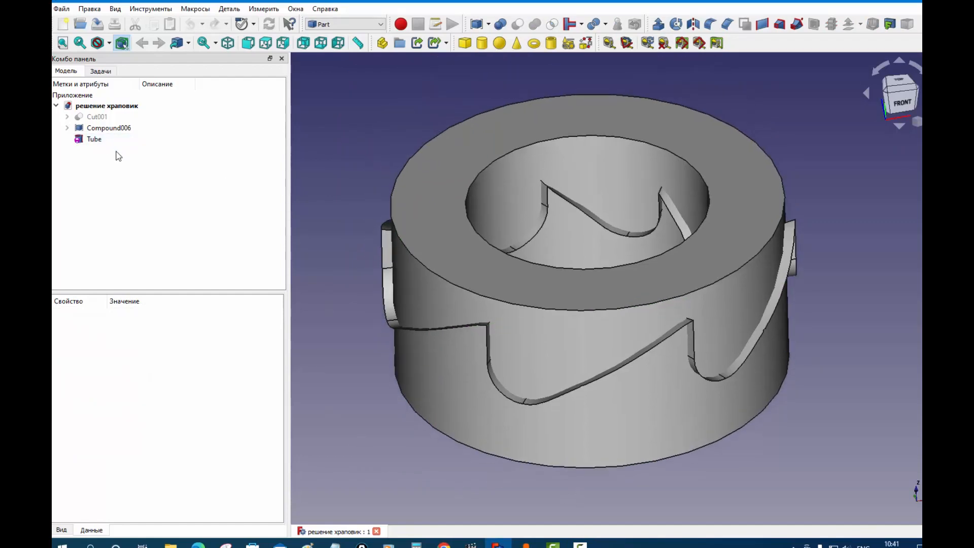
Split the tube into separate pieces with Slice apart, using the tooth-surface compound Compound006 as the cutting object.
click(93, 143)
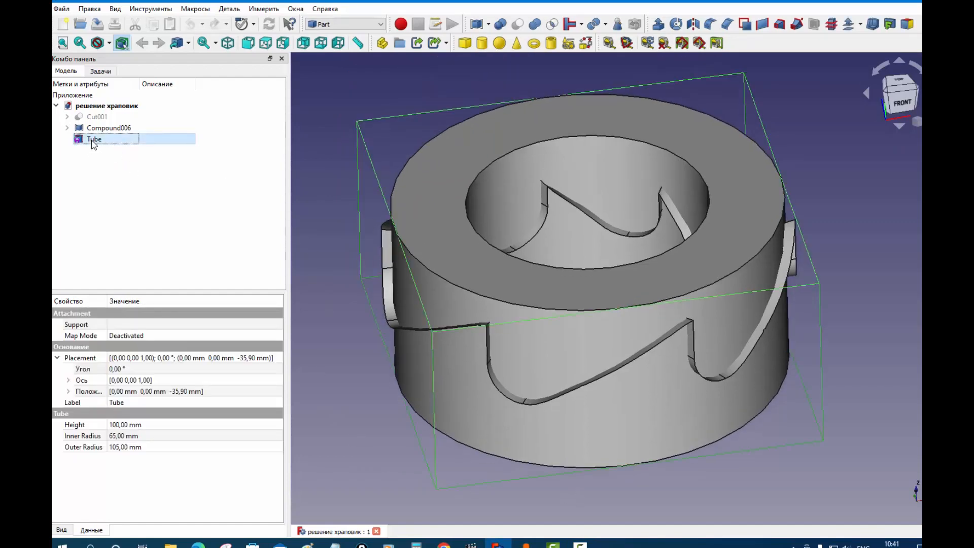
ctrl+click(107, 130)
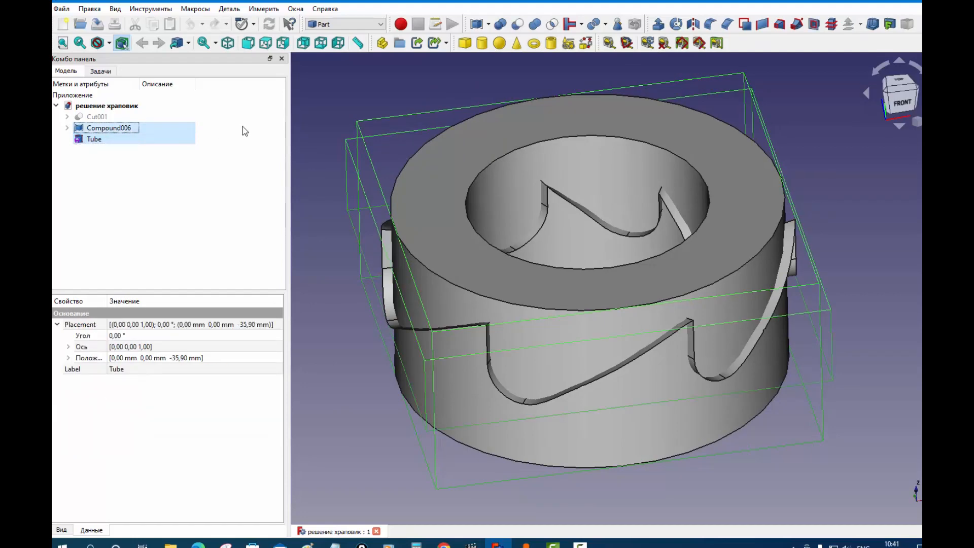
click(229, 8)
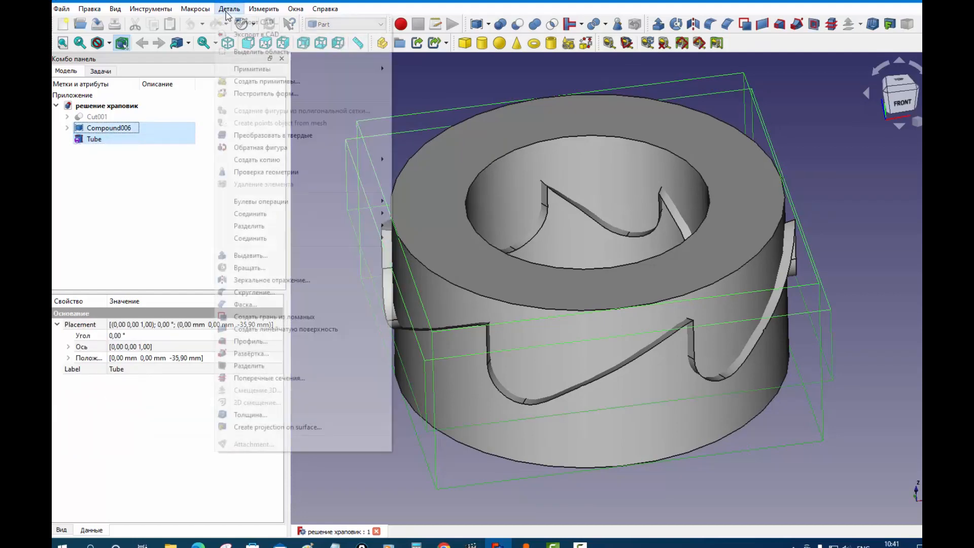
mouse_move(252, 228)
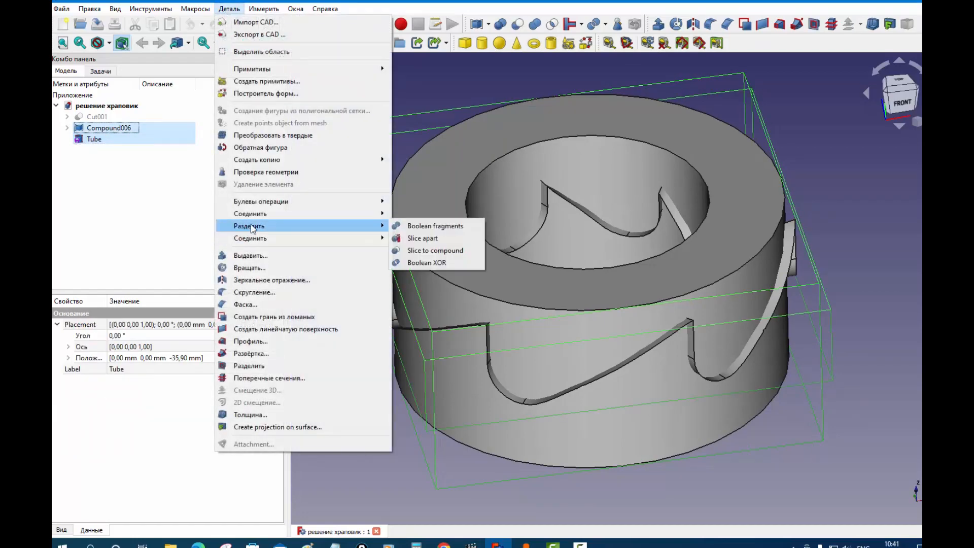
click(415, 237)
Hide the upper piece of the sliced tube, Slice.0, leaving only the lower coupling half shown.
click(67, 128)
click(106, 139)
key(space)
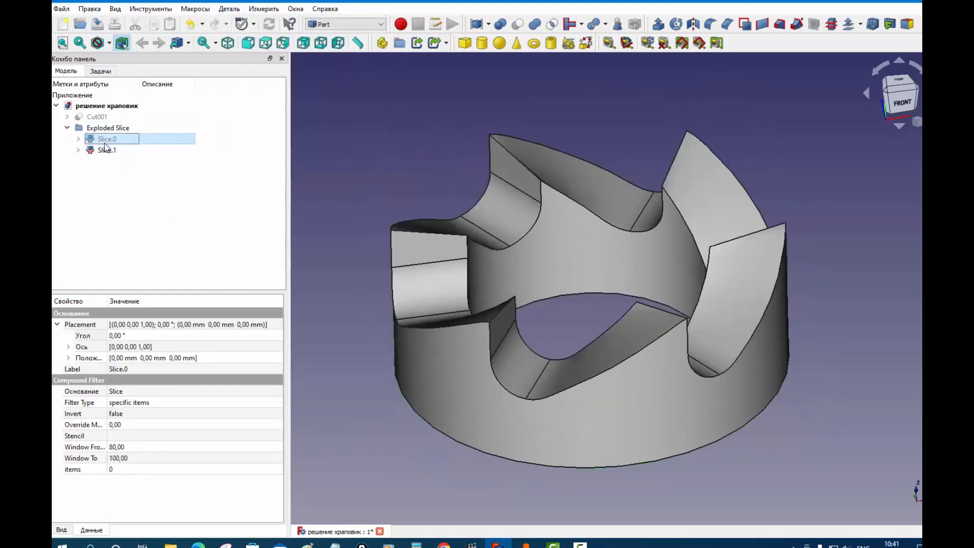
Examine the lower coupling half from the side, above and below, checking the tooth ramps and rounded roots.
middle_drag(489, 431, 396, 490)
middle_drag(617, 443, 517, 472)
middle_drag(638, 450, 572, 335)
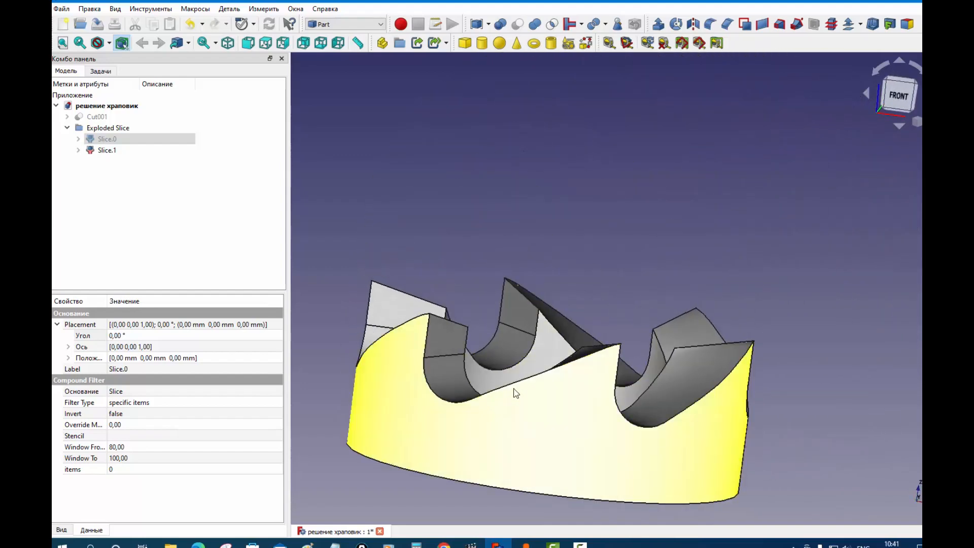
middle_drag(637, 250, 574, 341)
middle_drag(640, 382, 692, 211)
middle_drag(497, 390, 613, 411)
scroll(573, 408, up, 2)
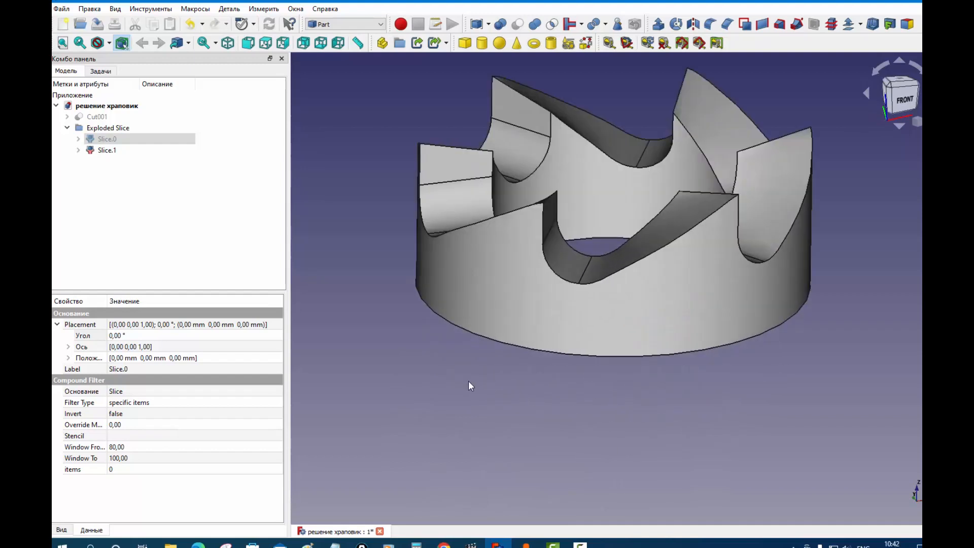
middle_drag(450, 361, 474, 446)
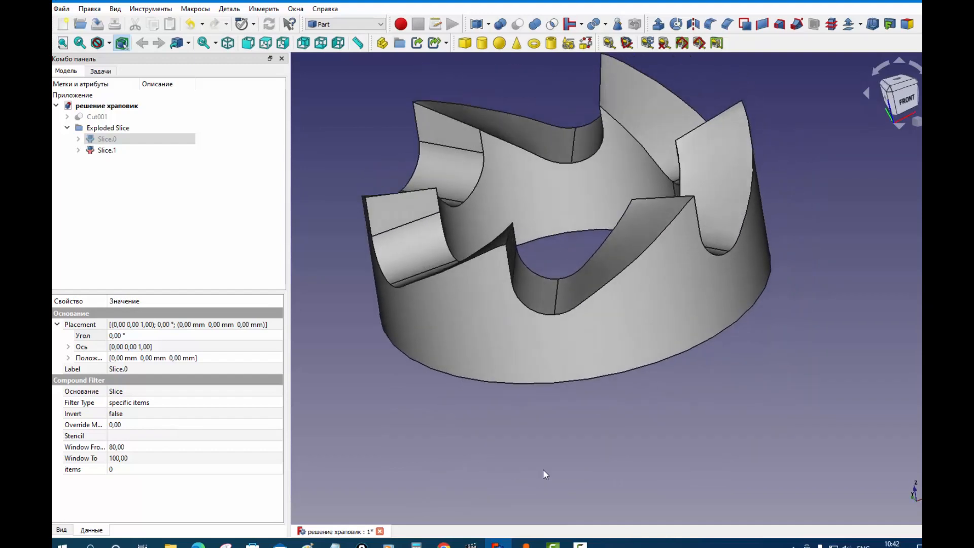
middle_drag(666, 375, 599, 434)
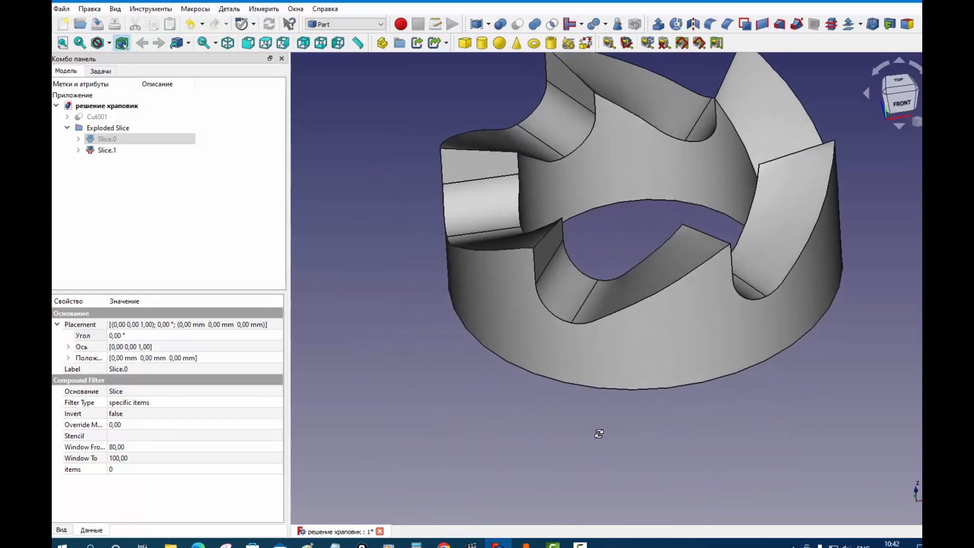
middle_drag(646, 355, 558, 513)
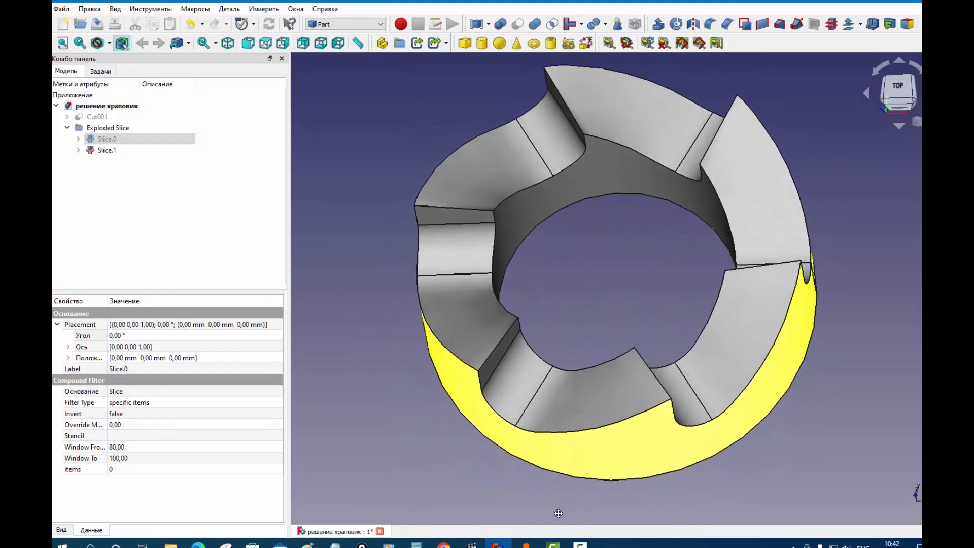
middle_drag(653, 355, 649, 296)
middle_drag(559, 392, 614, 250)
mouse_move(617, 460)
middle_down()
mouse_move(619, 448)
mouse_move(618, 482)
mouse_move(615, 471)
middle_up()
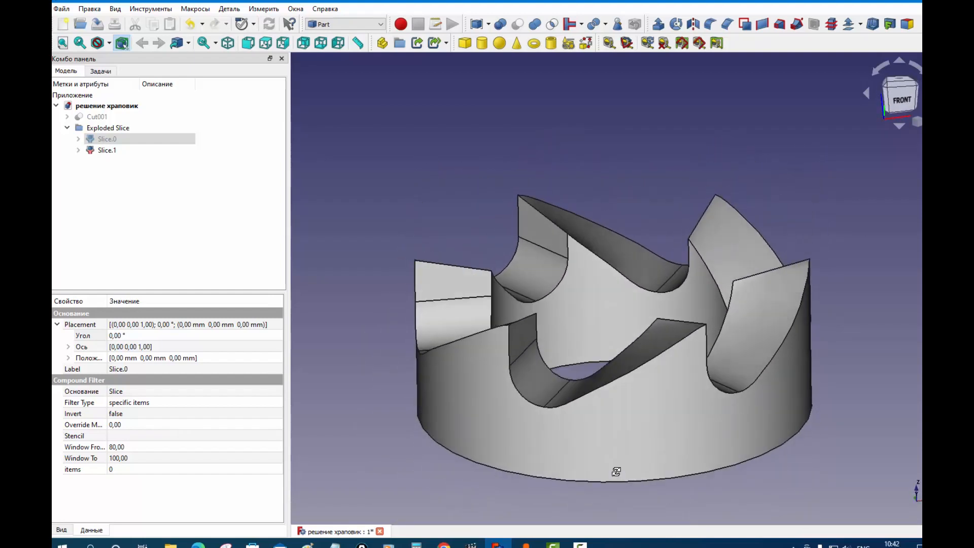
middle_drag(561, 505, 558, 442)
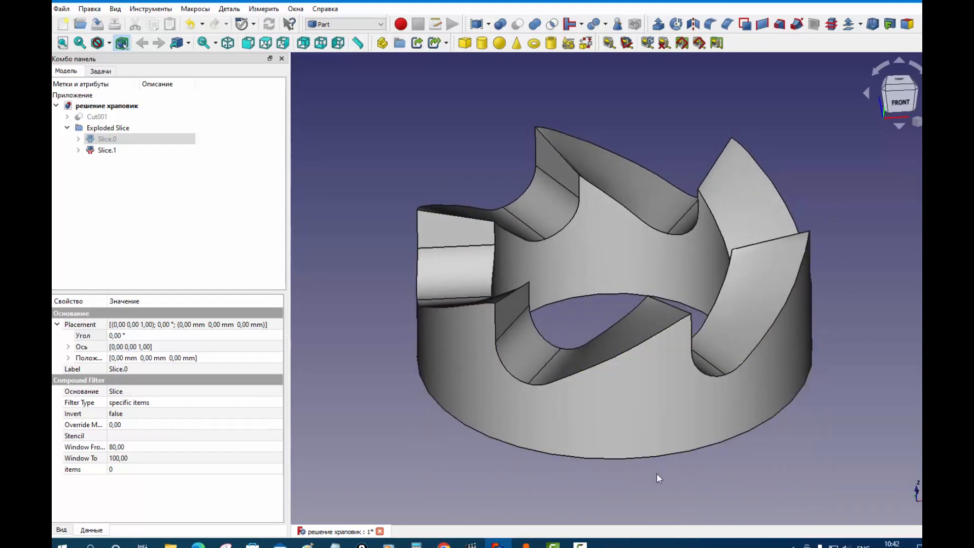
middle_drag(869, 335, 793, 345)
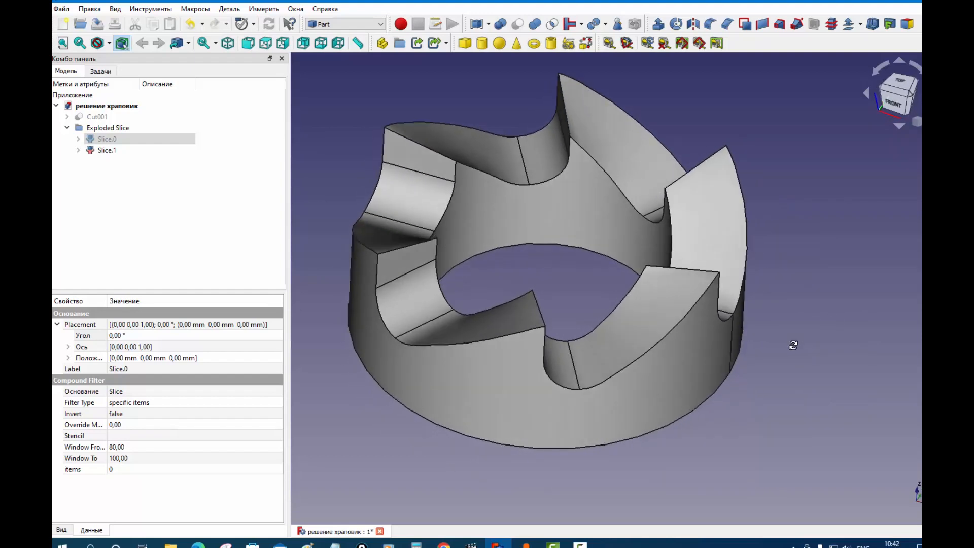
middle_drag(795, 415, 858, 370)
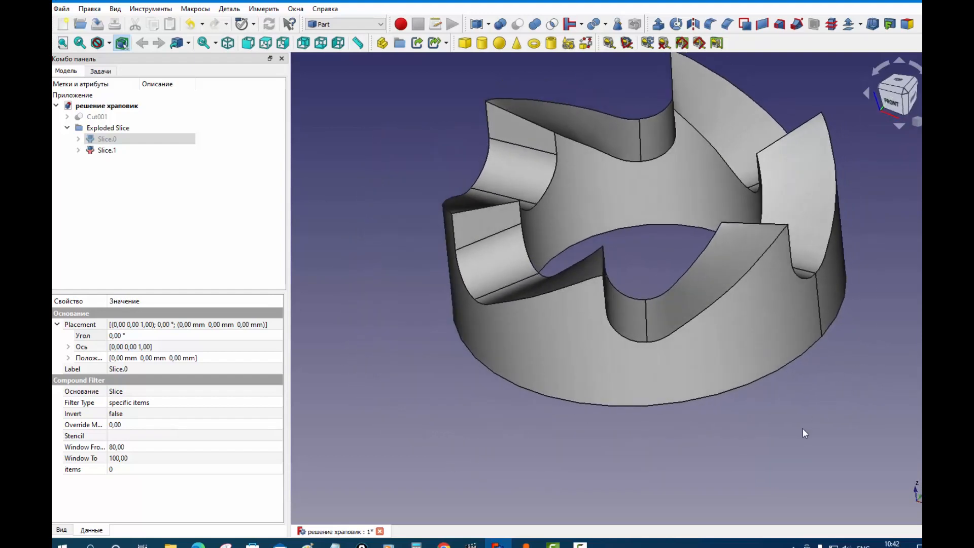